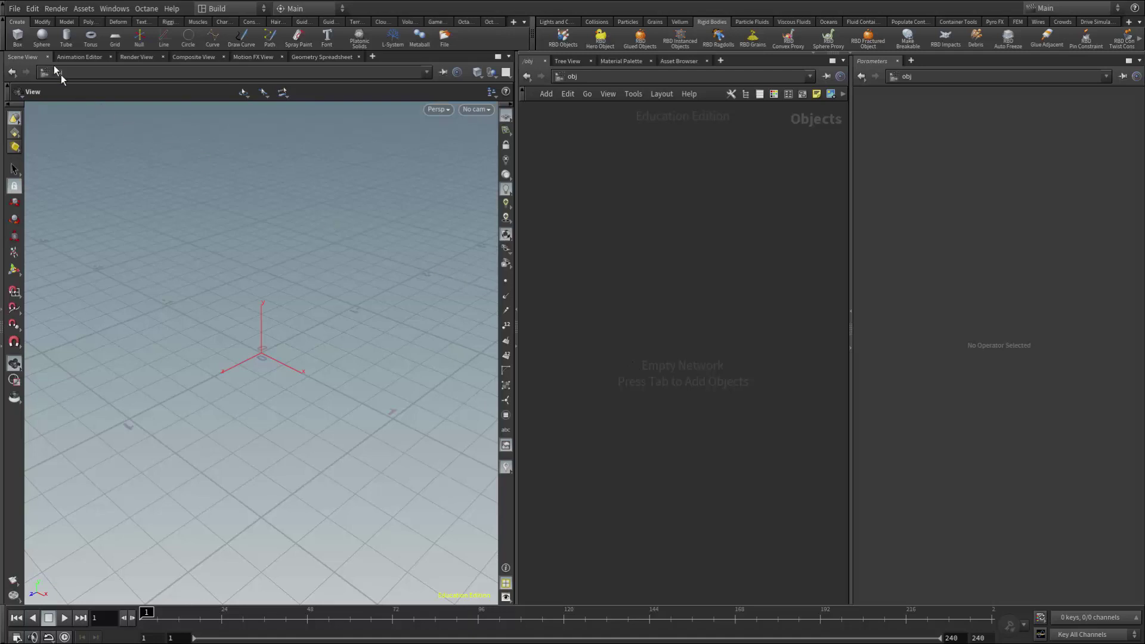
Examine the default folders of a new project and the $HIP location in its path browser
click(15, 11)
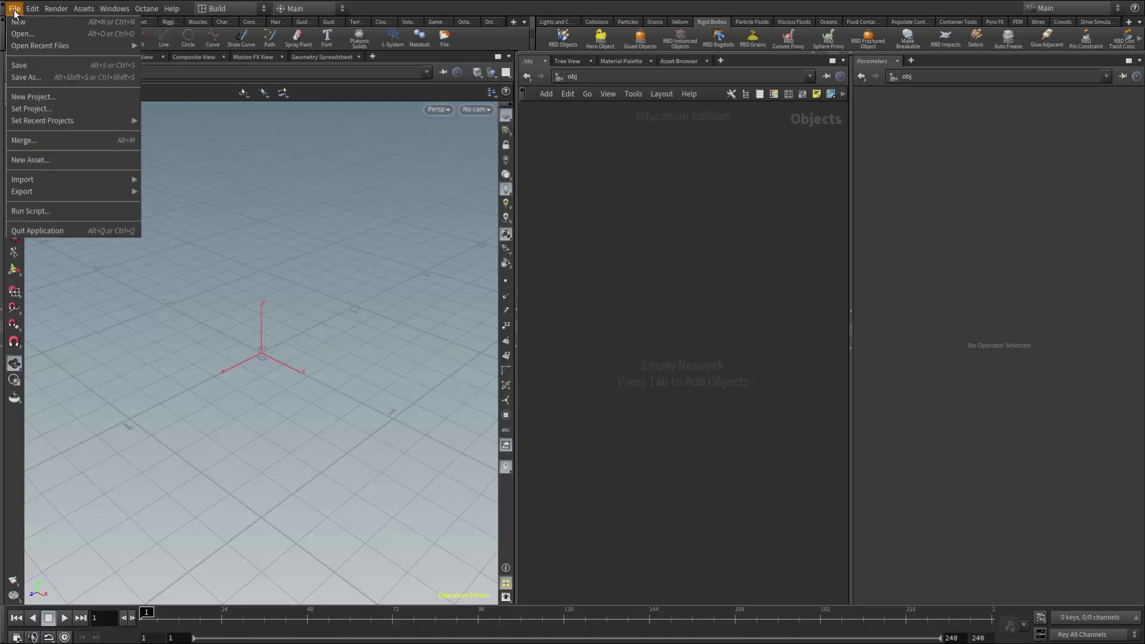
click(77, 98)
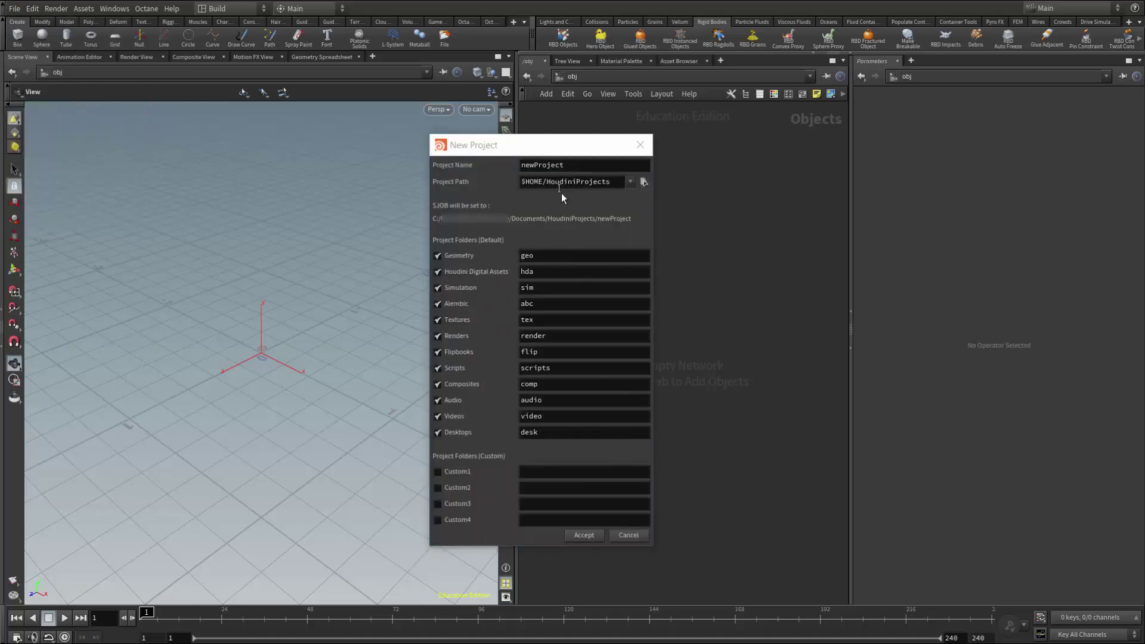
drag(550, 146, 540, 145)
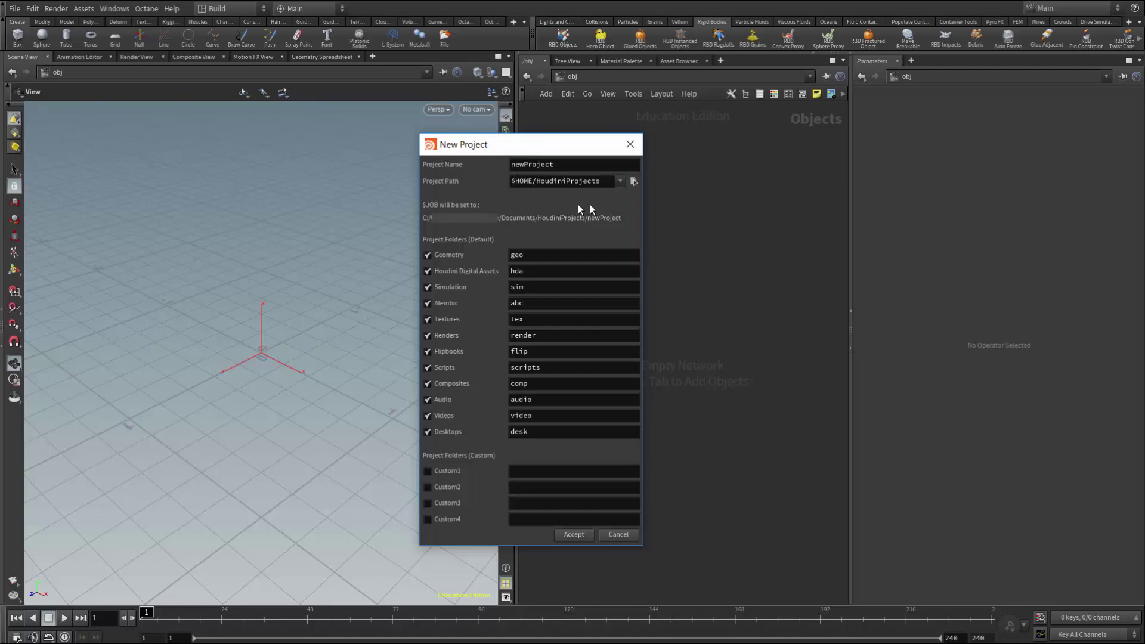
click(633, 183)
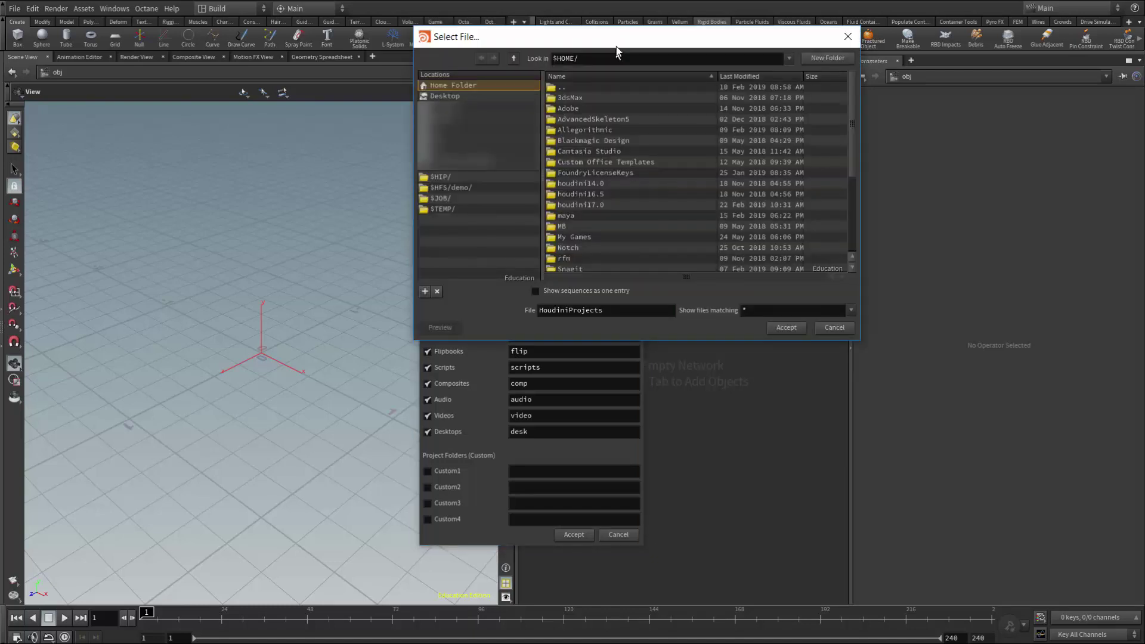
drag(618, 46, 523, 212)
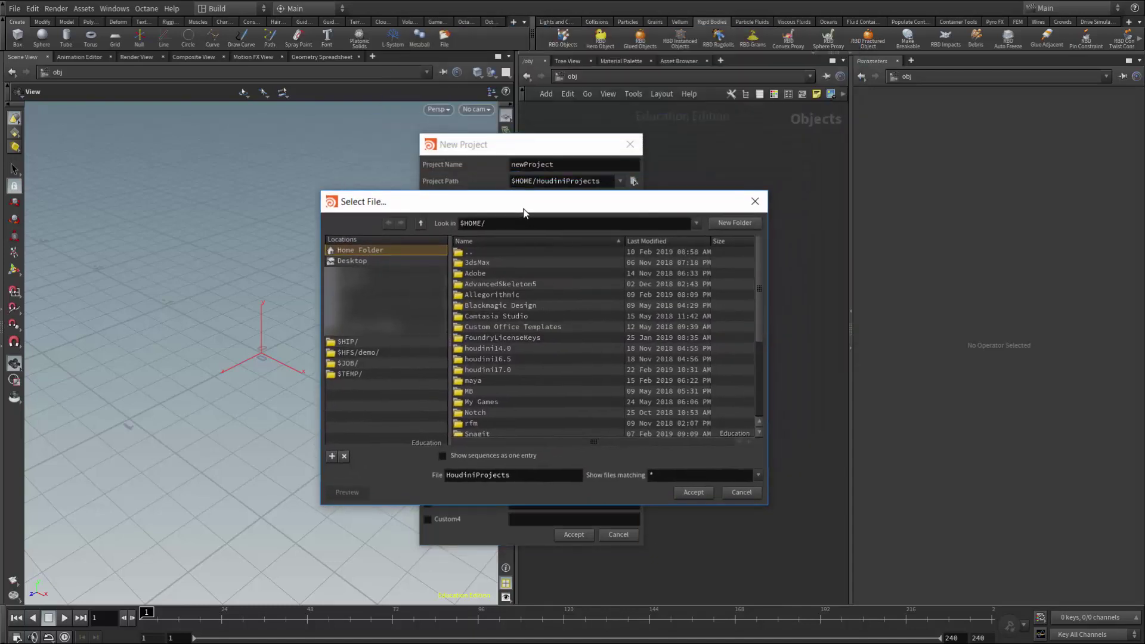
click(349, 343)
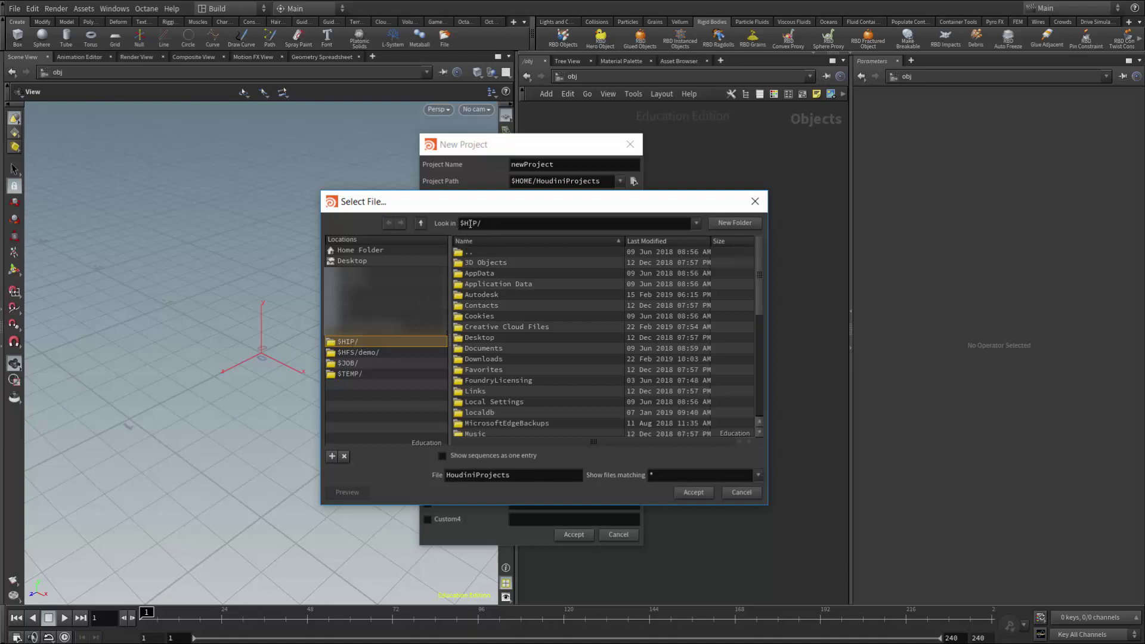
mouse_move(471, 223)
click(742, 493)
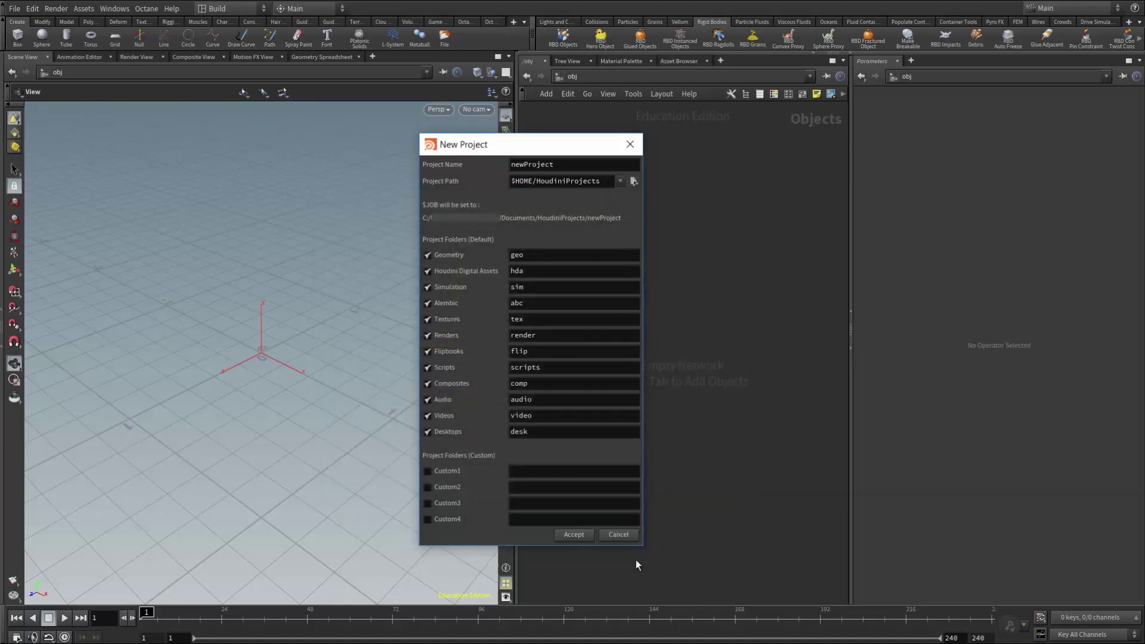
click(631, 534)
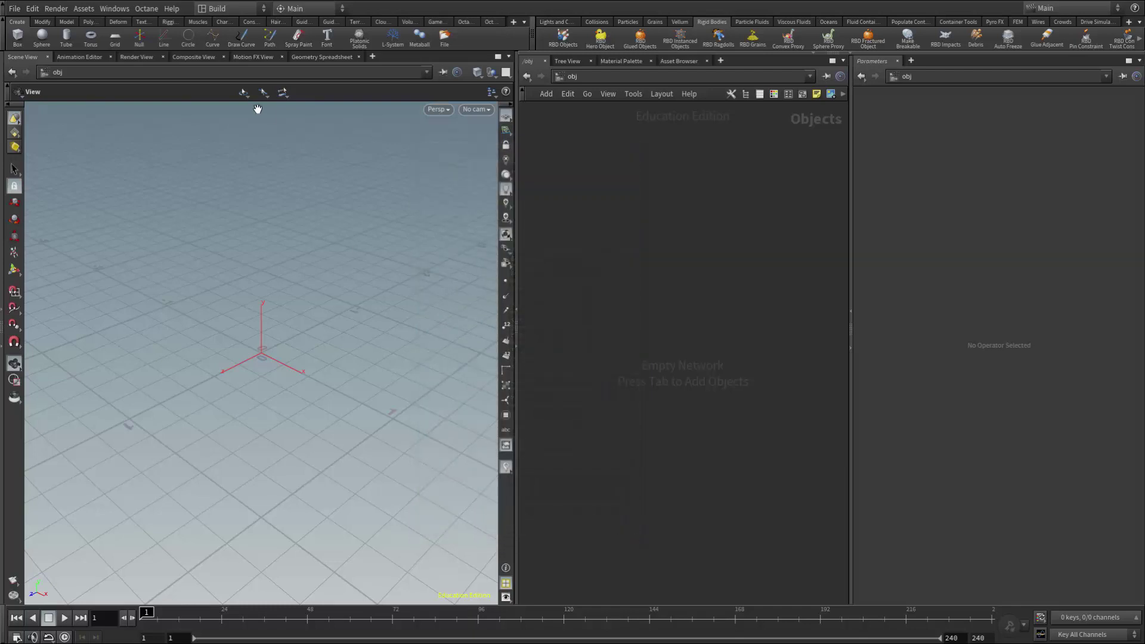
Save the scene as untitled.hip in the Desktop folder
click(15, 9)
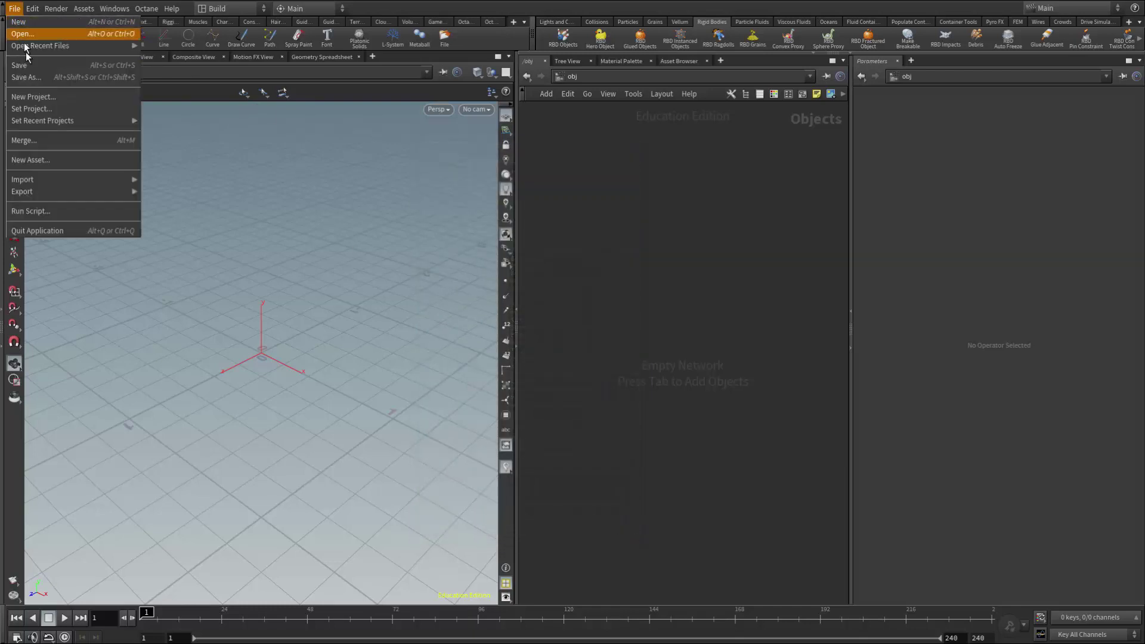
click(34, 76)
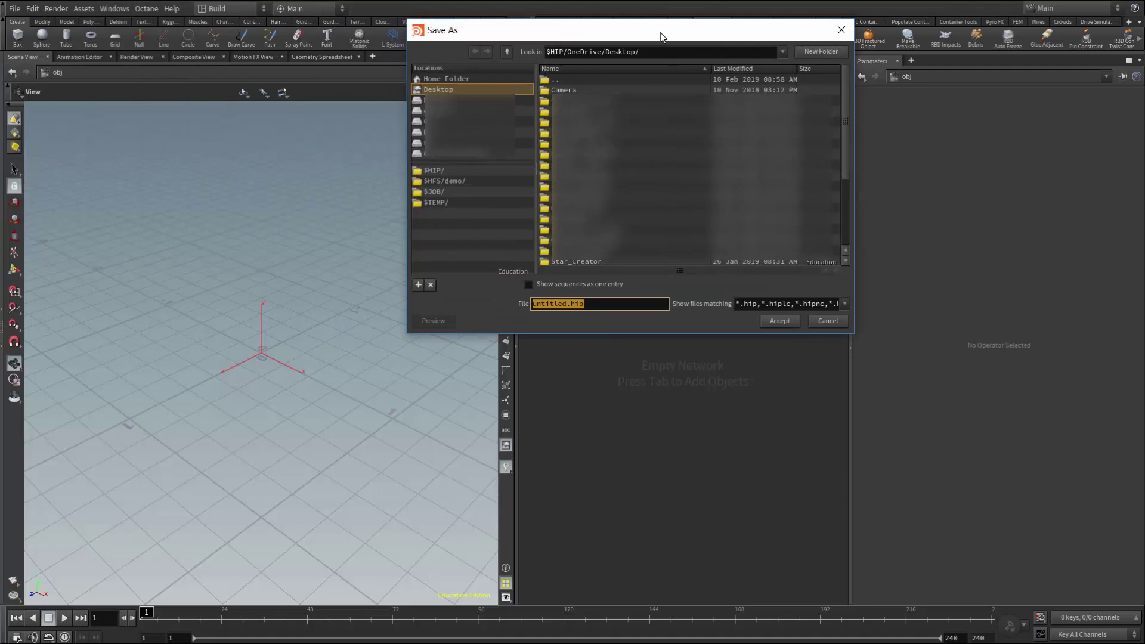
drag(621, 239, 595, 263)
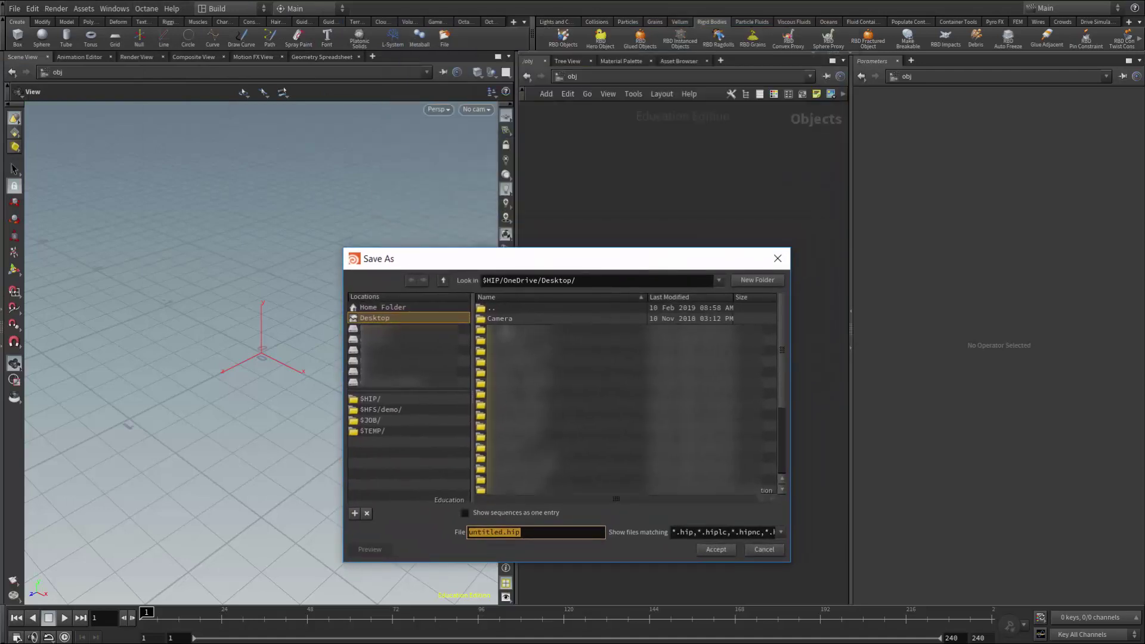
click(413, 323)
click(494, 532)
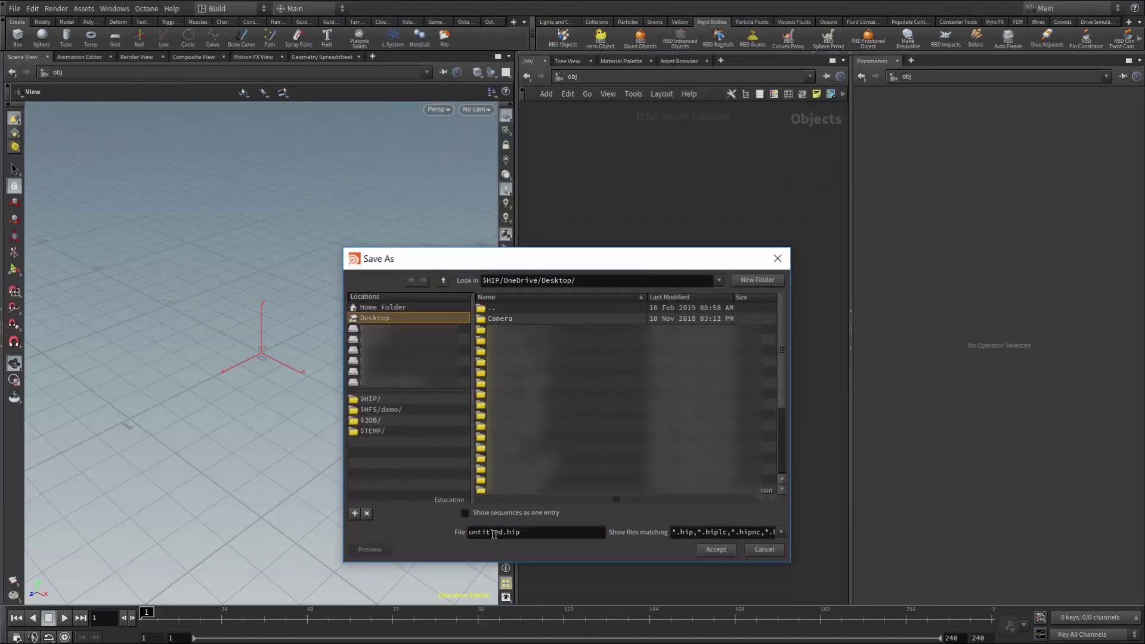
click(714, 549)
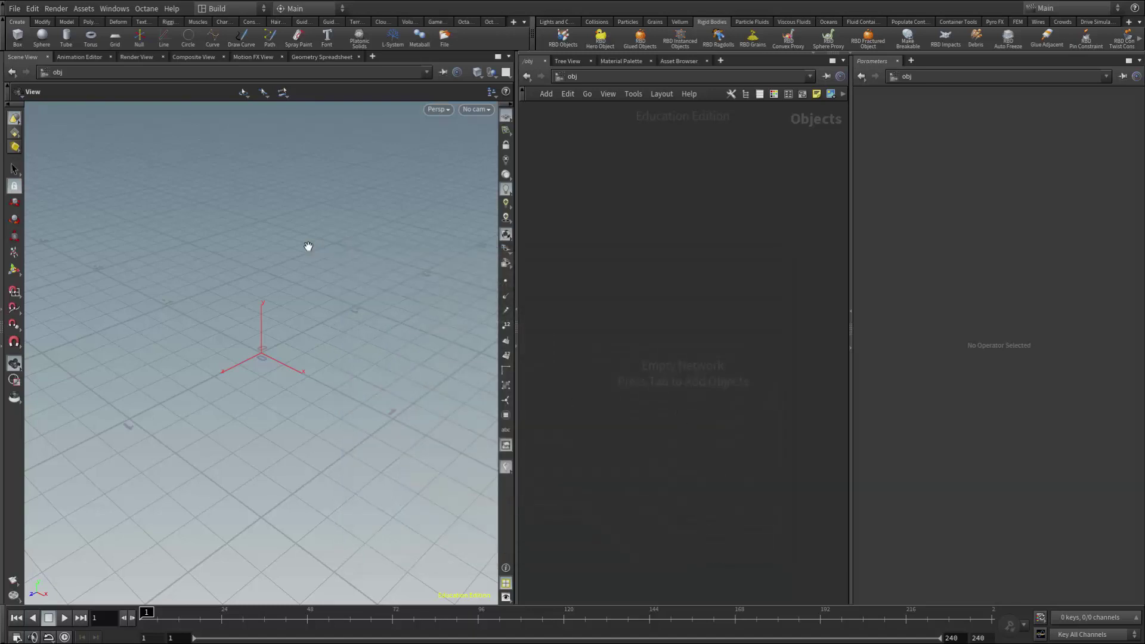
Compare the $HIP and $JOB locations in the path browser of a new project
click(14, 9)
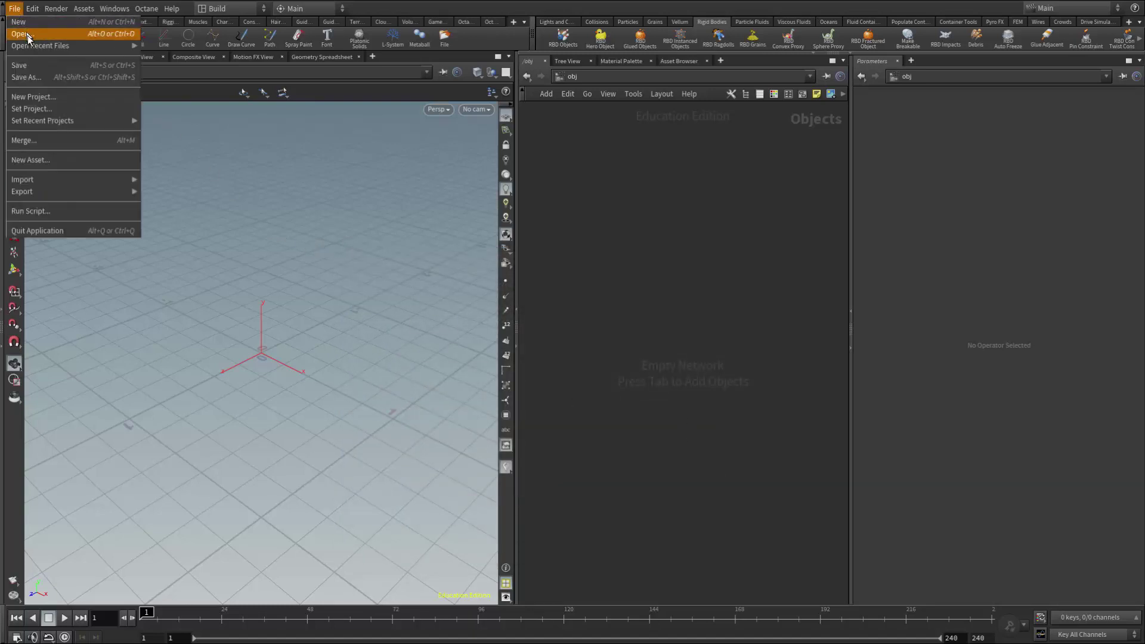
click(42, 98)
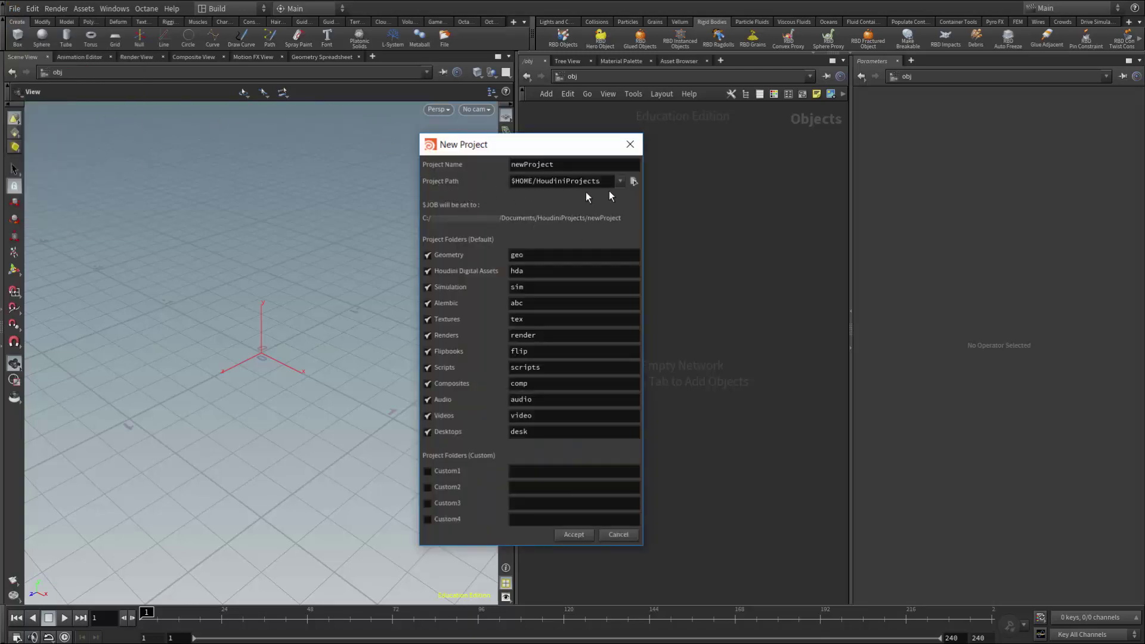
click(633, 181)
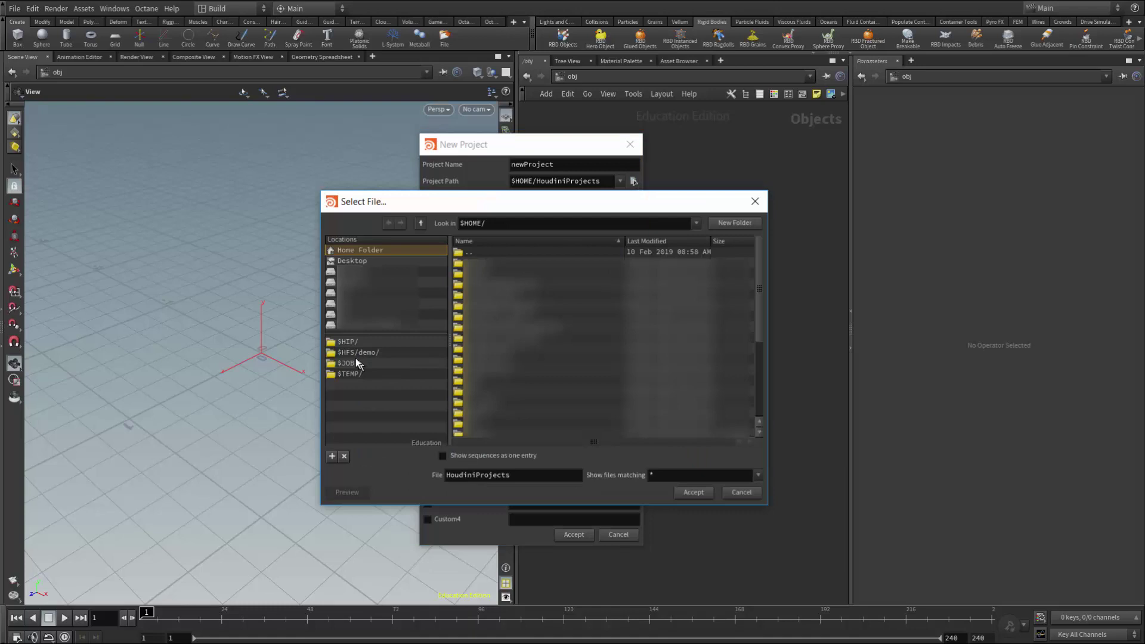
click(347, 342)
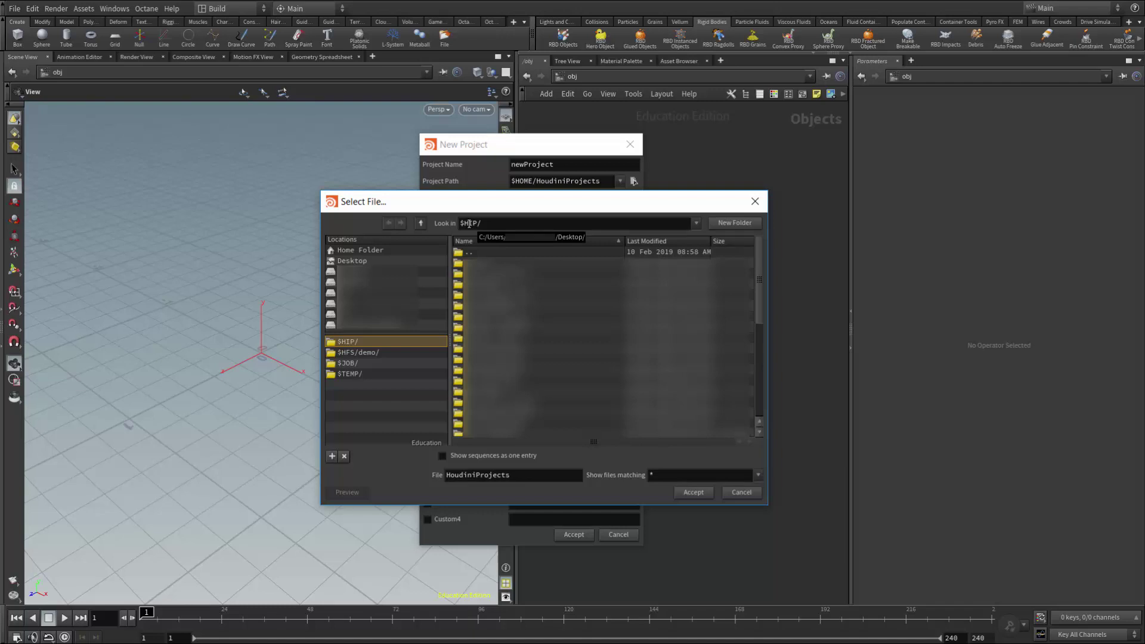
click(349, 364)
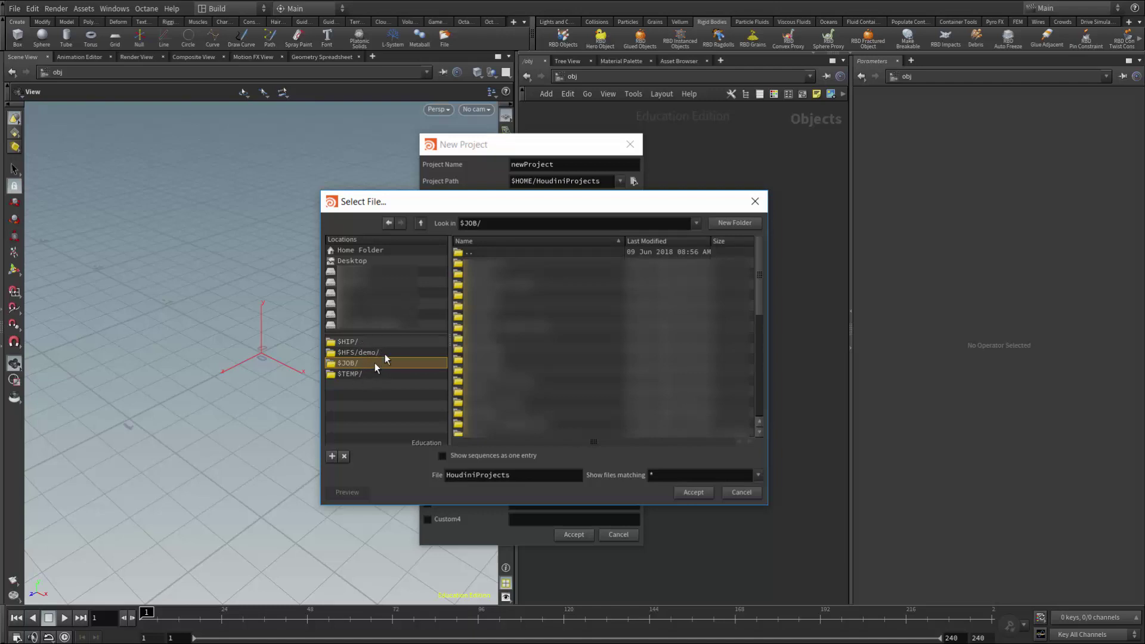
click(353, 341)
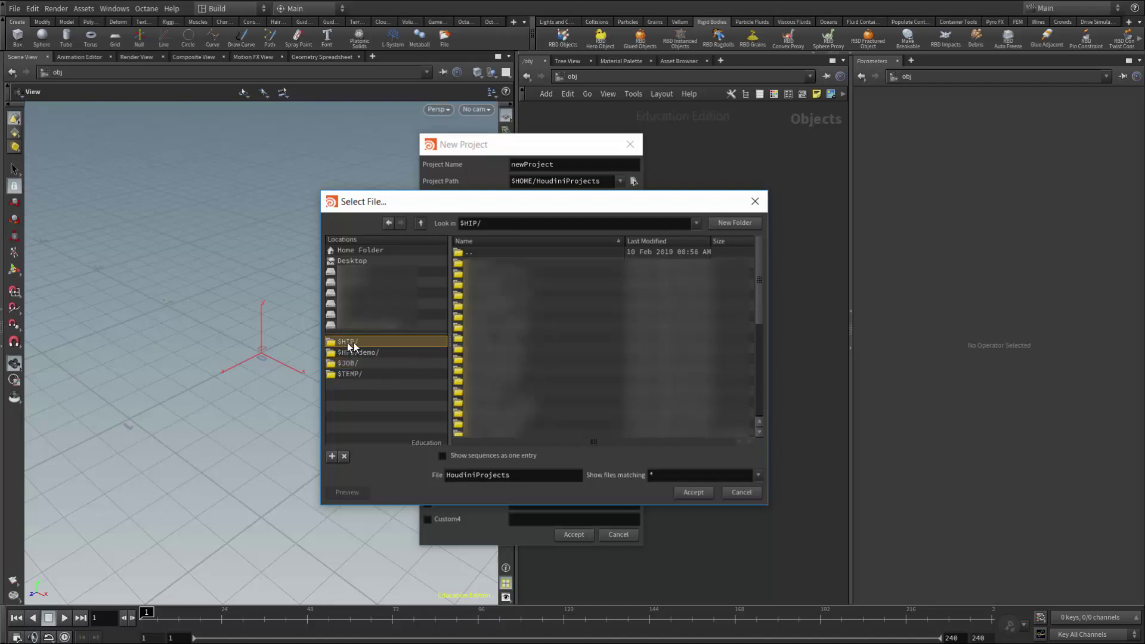
click(347, 363)
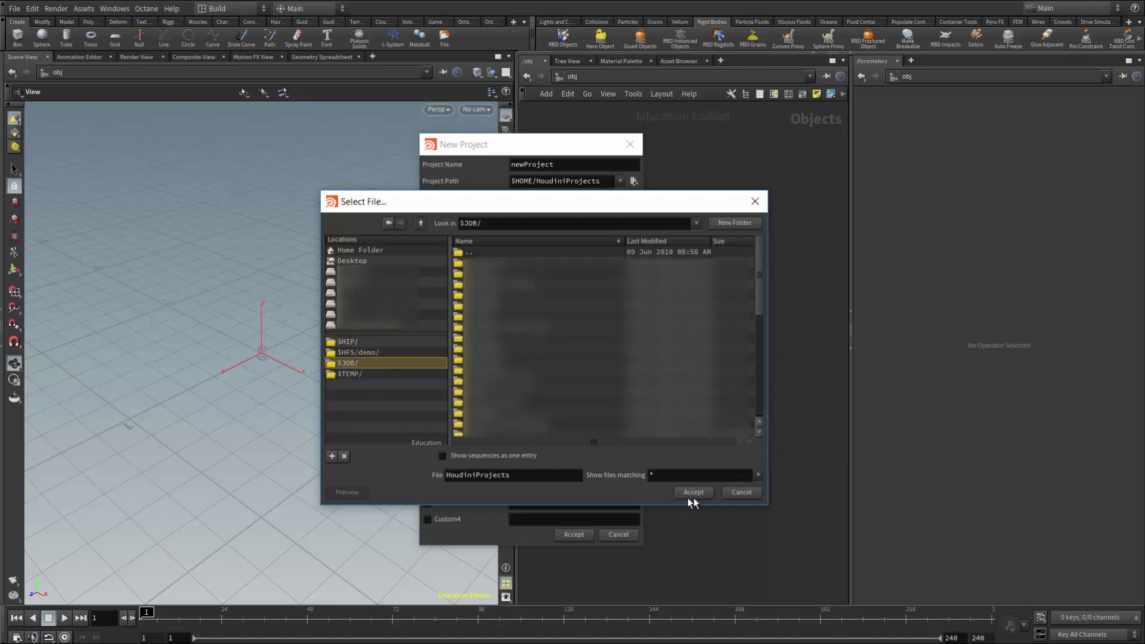
click(739, 491)
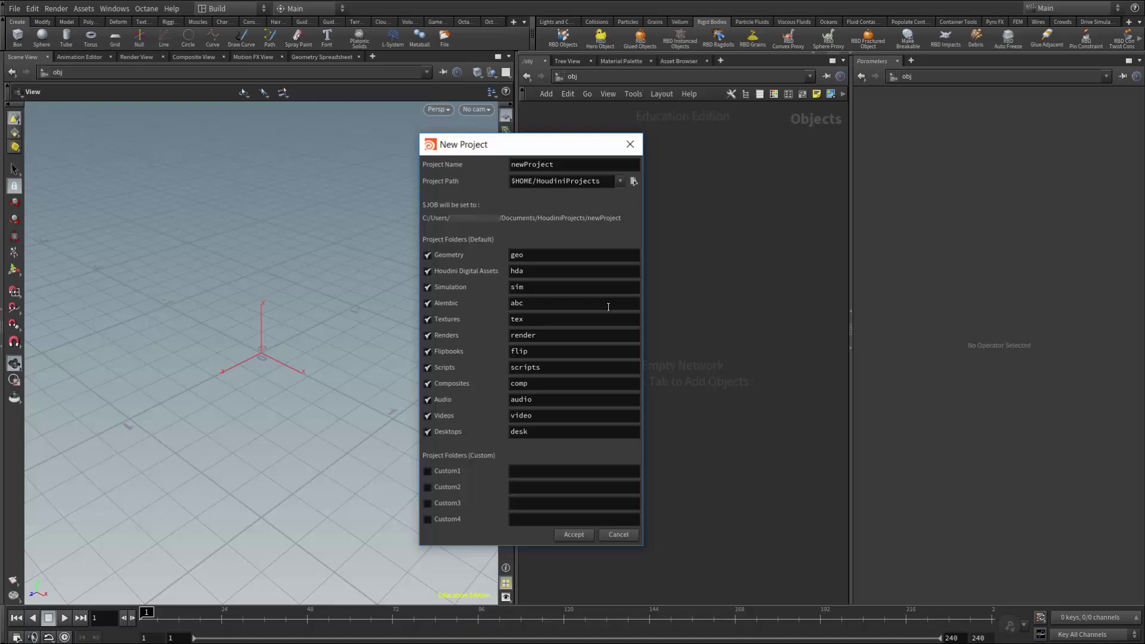
drag(542, 147, 526, 145)
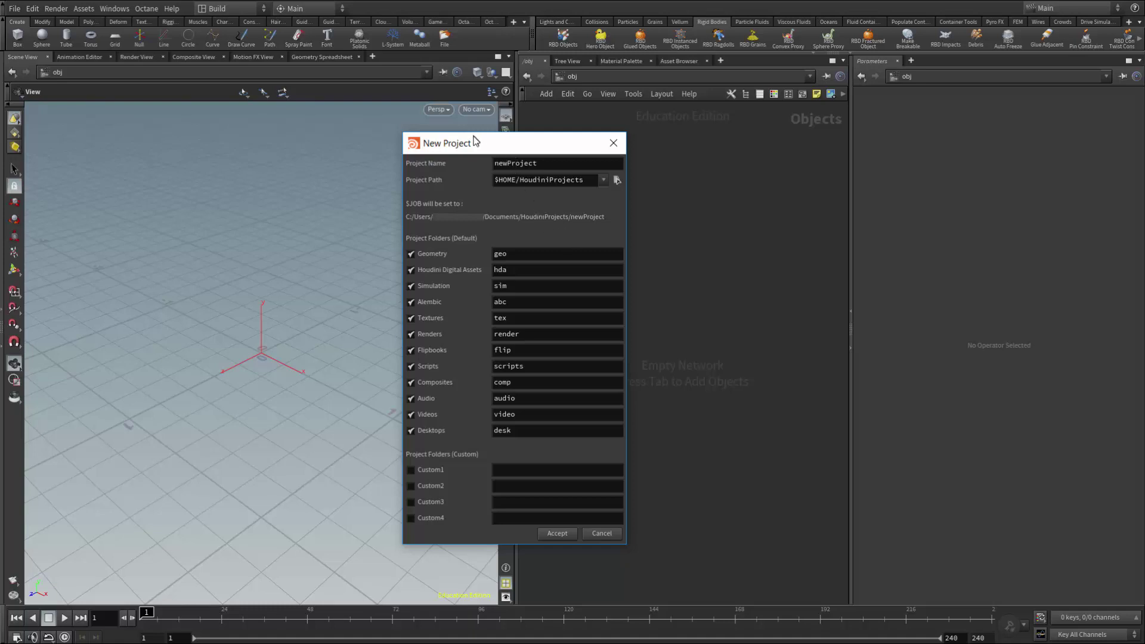
drag(482, 145, 485, 158)
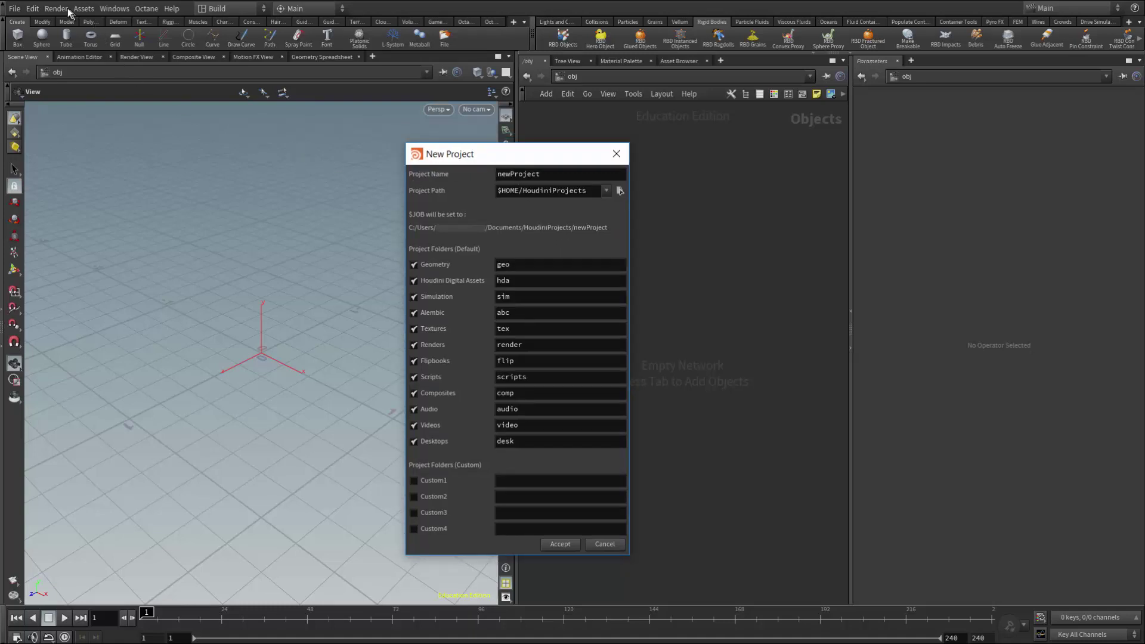
click(15, 8)
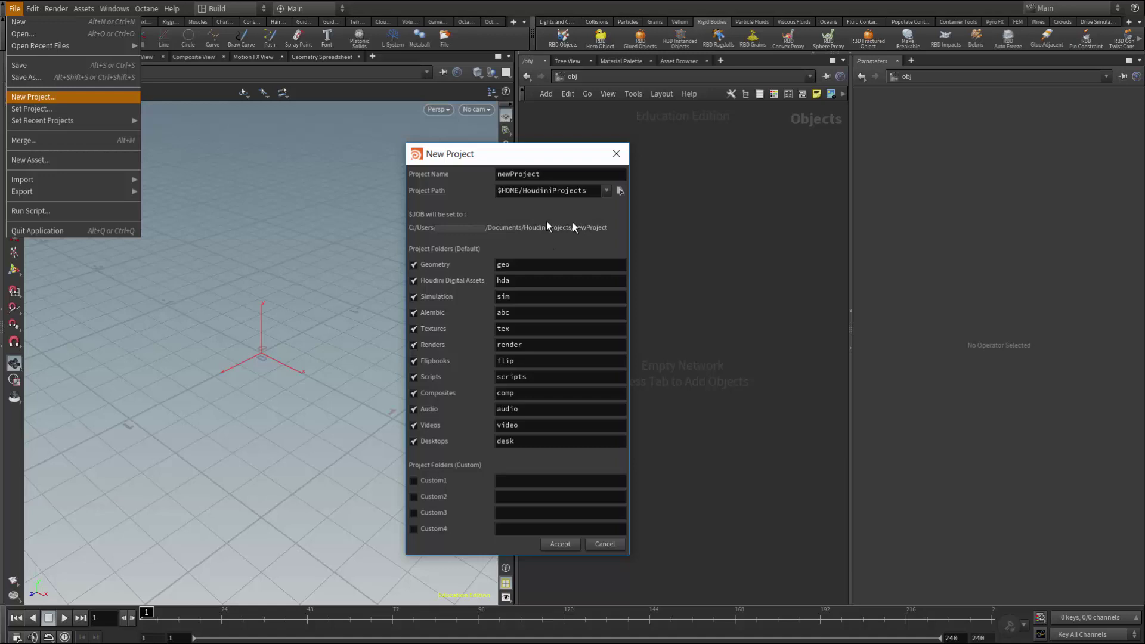
click(619, 191)
click(620, 191)
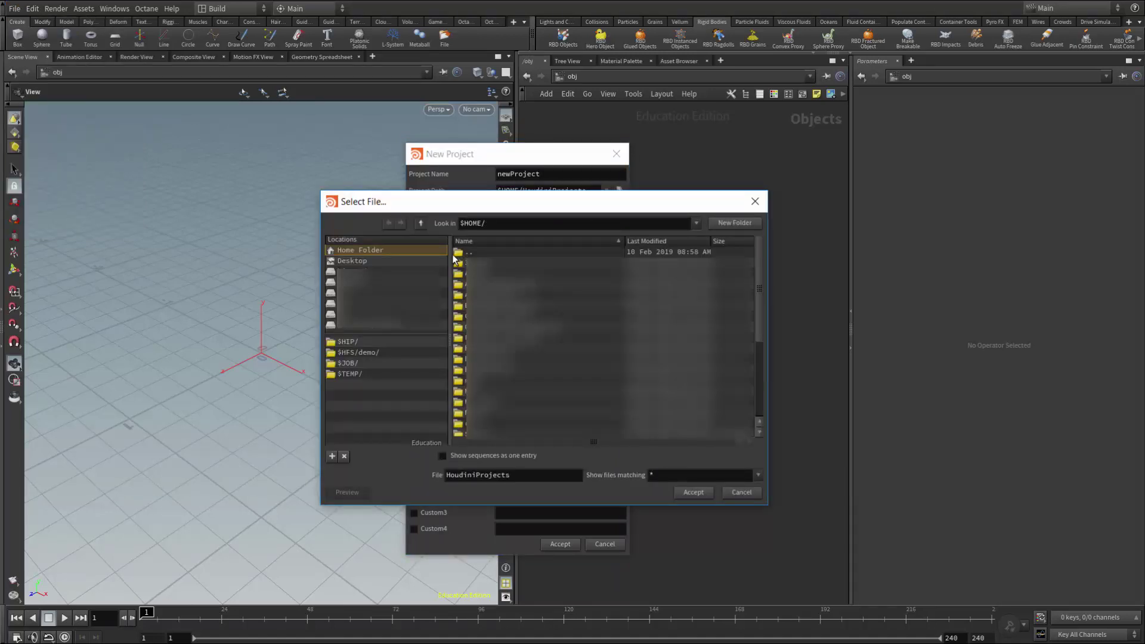
click(338, 262)
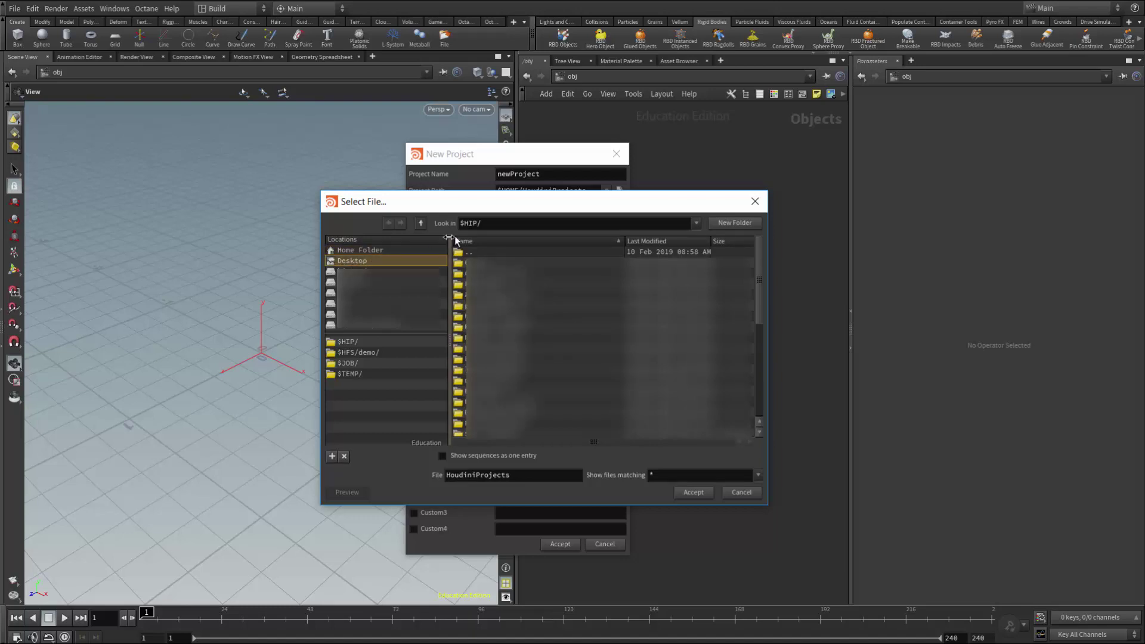
triple_click(484, 223)
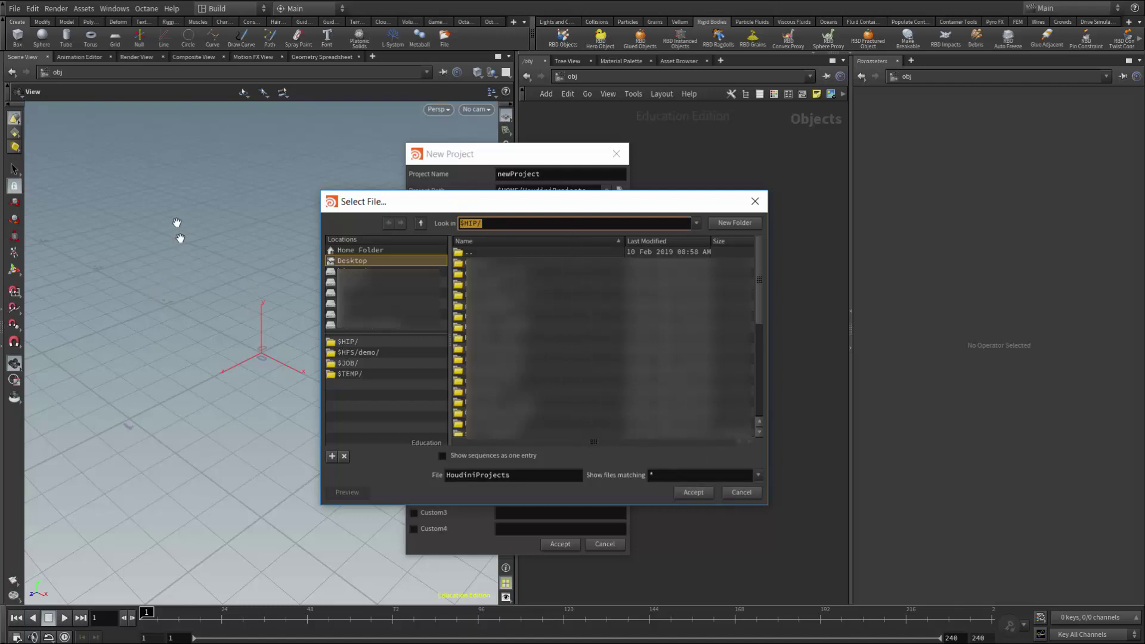
click(742, 492)
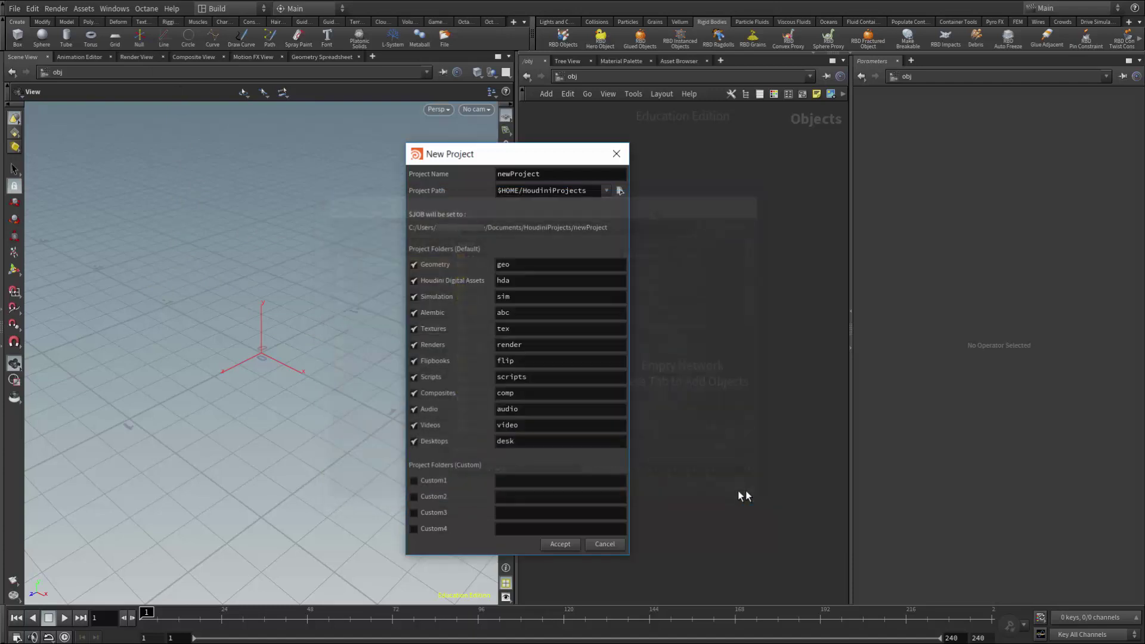
click(617, 156)
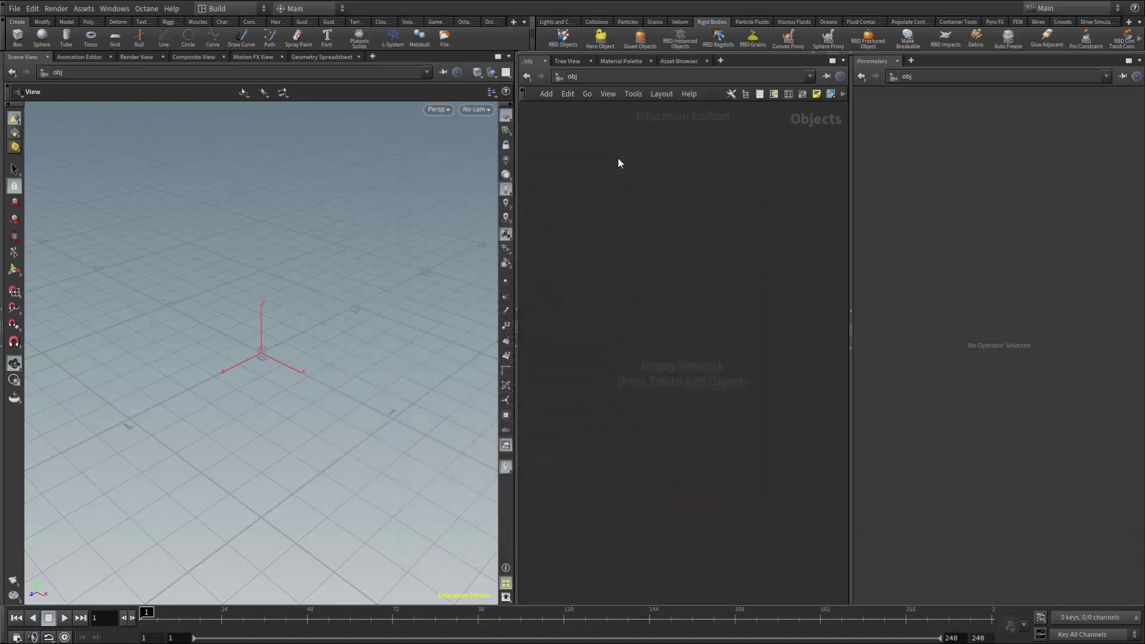
Start a new project and copy the Desktop folder path $HIP/OneDrive/Desktop/ from its path browser
click(13, 8)
click(13, 8)
click(13, 8)
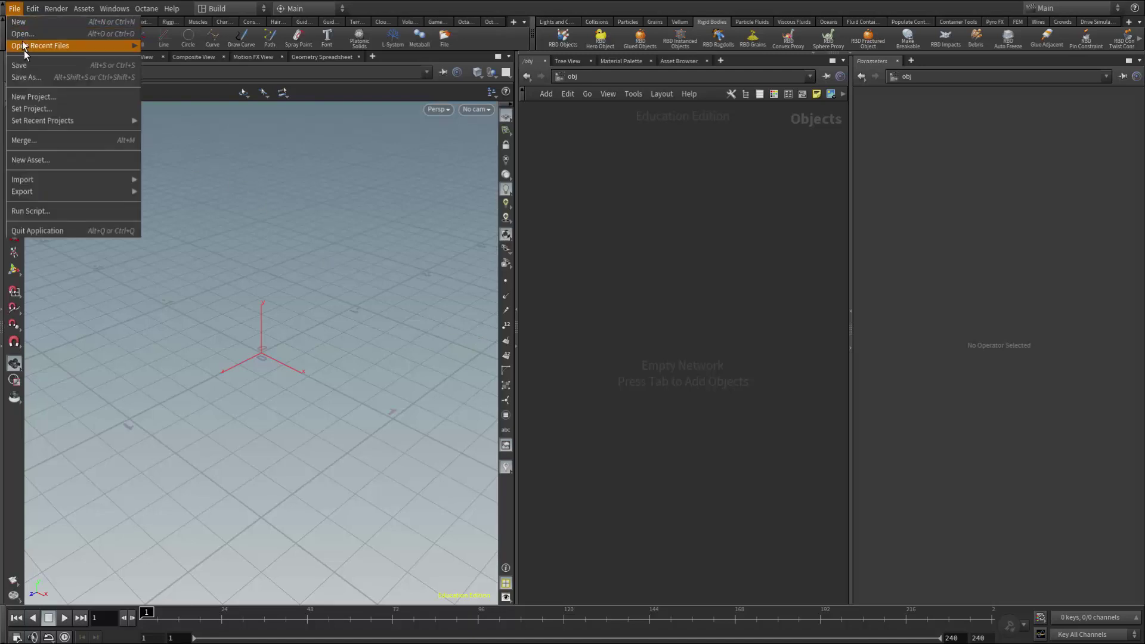
click(36, 98)
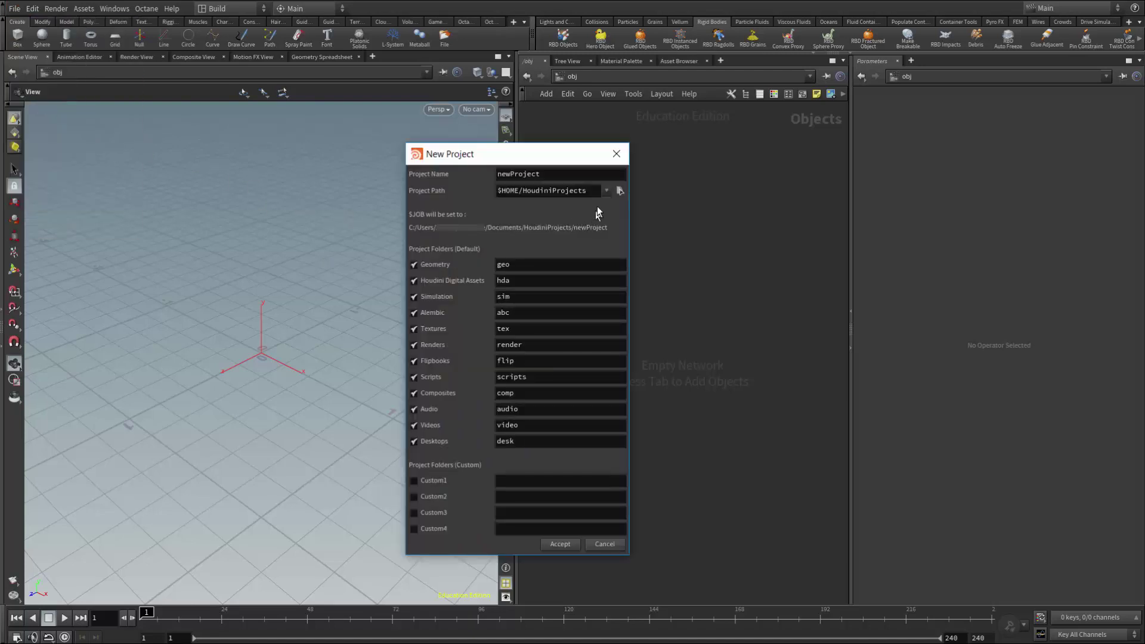
click(619, 190)
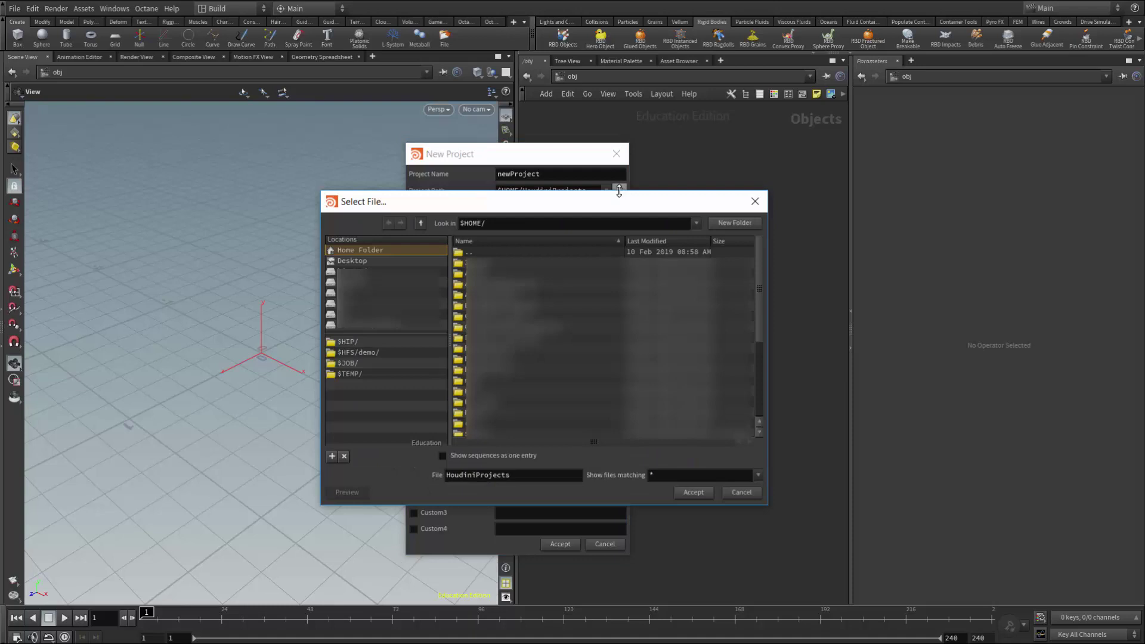
click(353, 261)
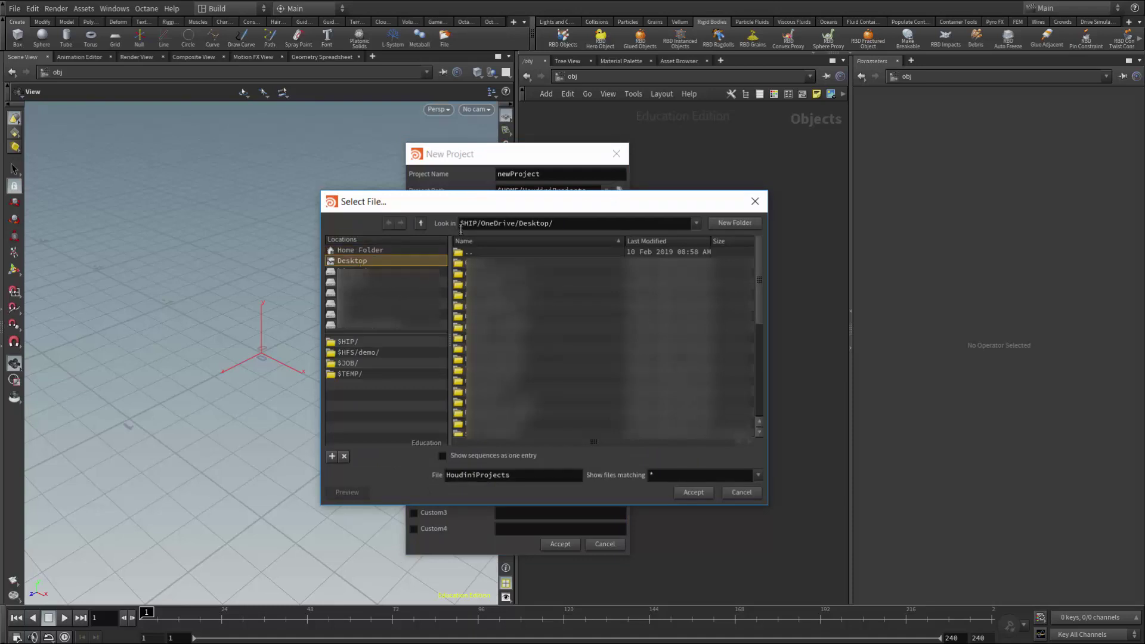
drag(555, 223, 459, 223)
key(ctrl+c)
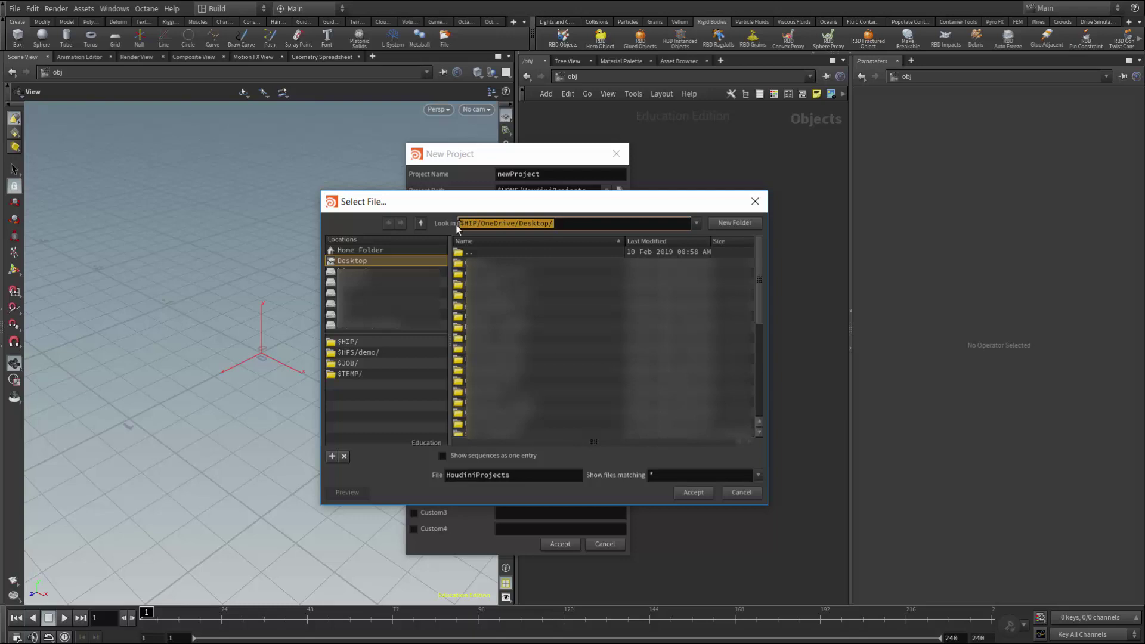
click(741, 493)
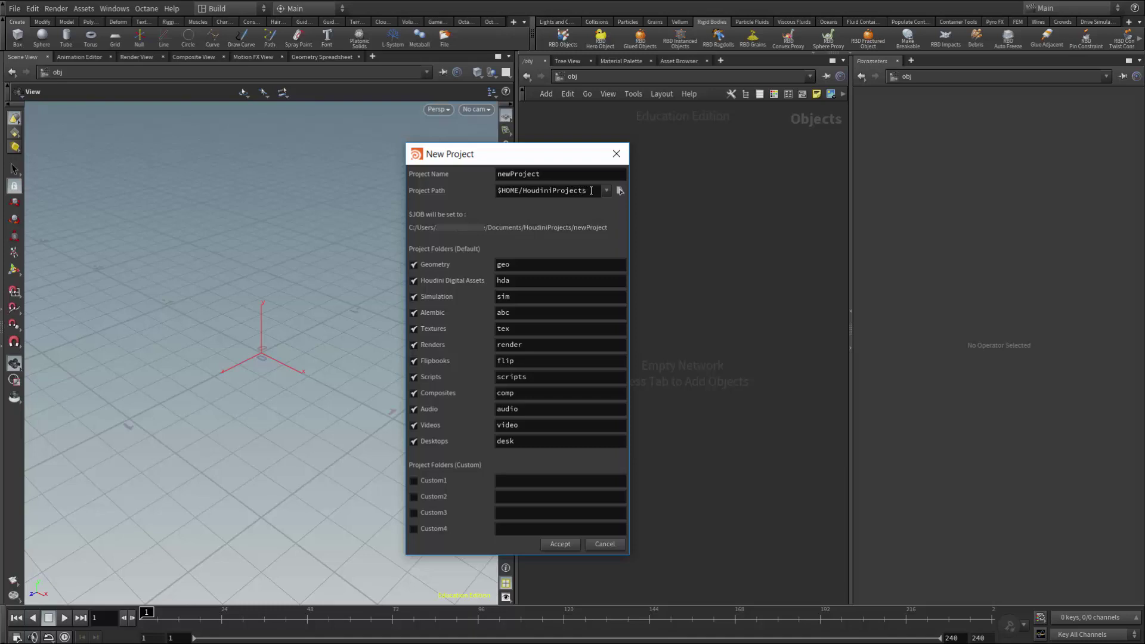
Create the project MyProject with the path $HIP/OneDrive/Desktop/ and check its generated subfolders in File Explorer
drag(590, 191, 486, 190)
key(ctrl+v)
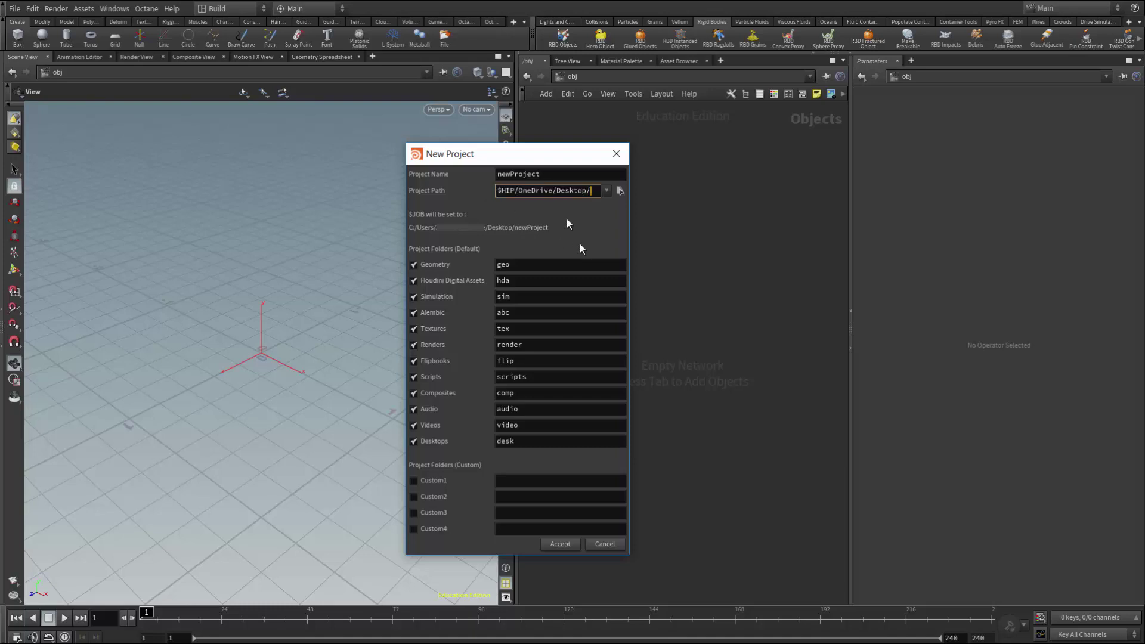
click(548, 173)
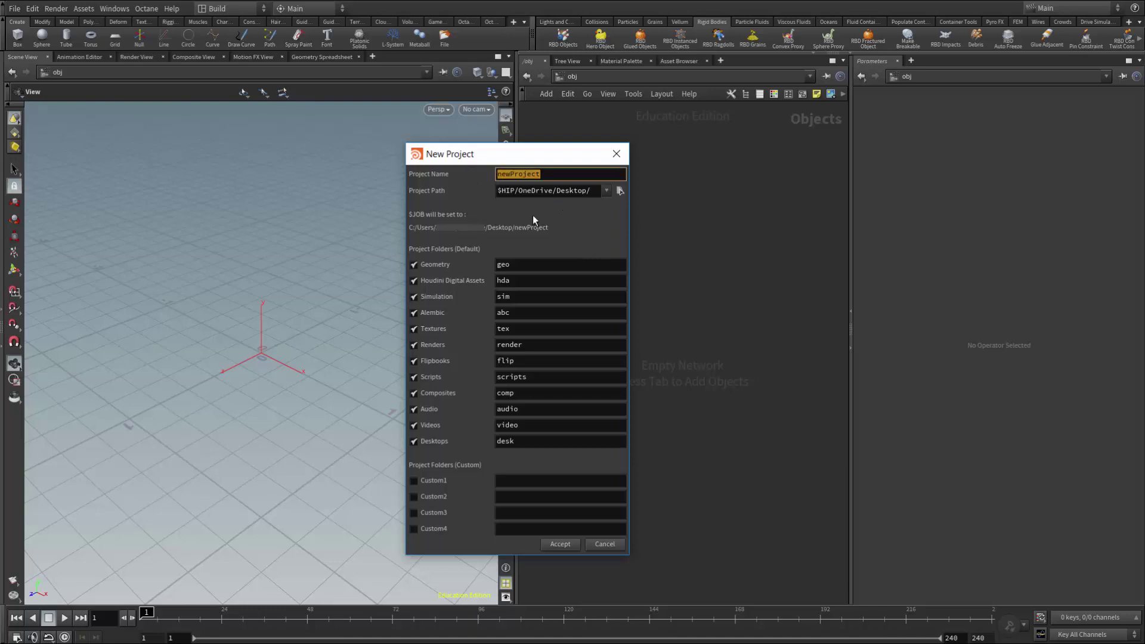
text(MyProject)
click(560, 543)
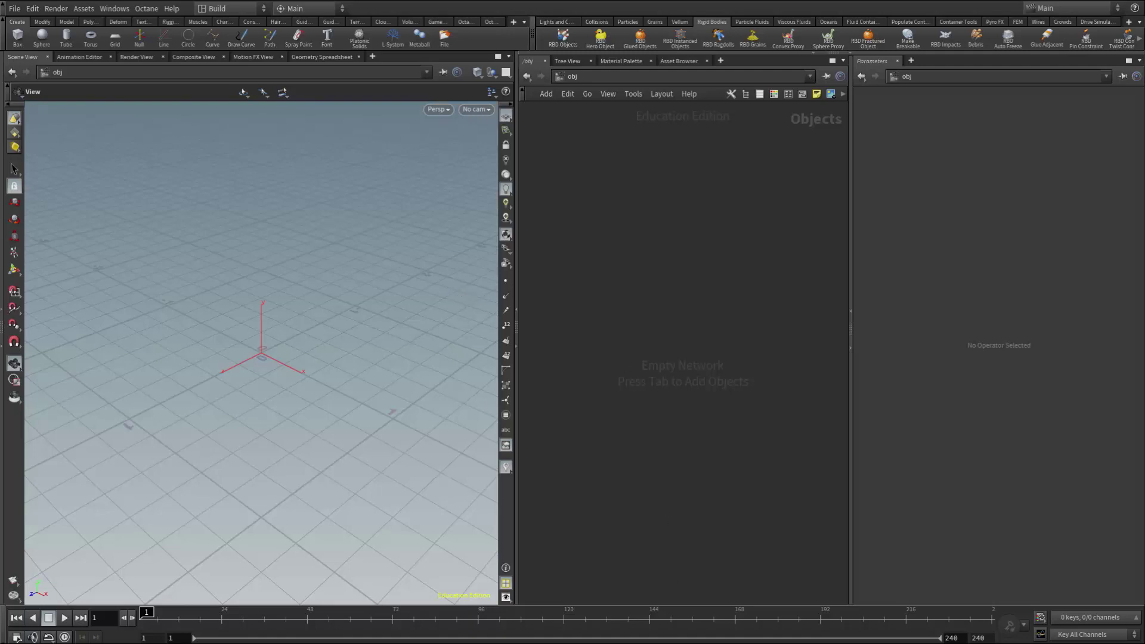
key(alt+Tab)
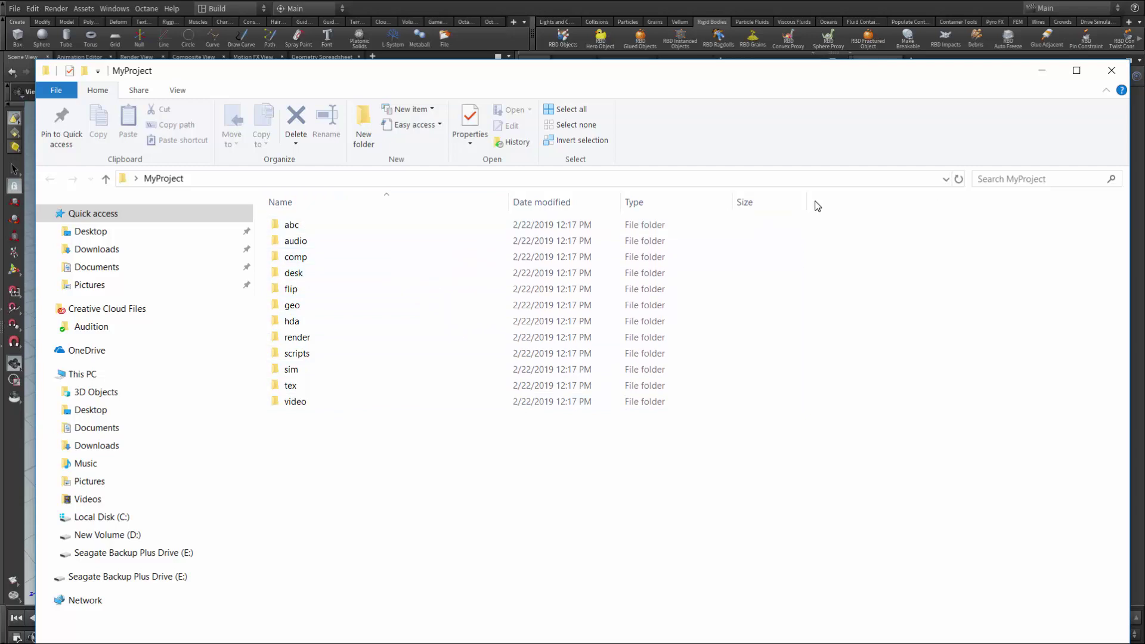
click(1110, 70)
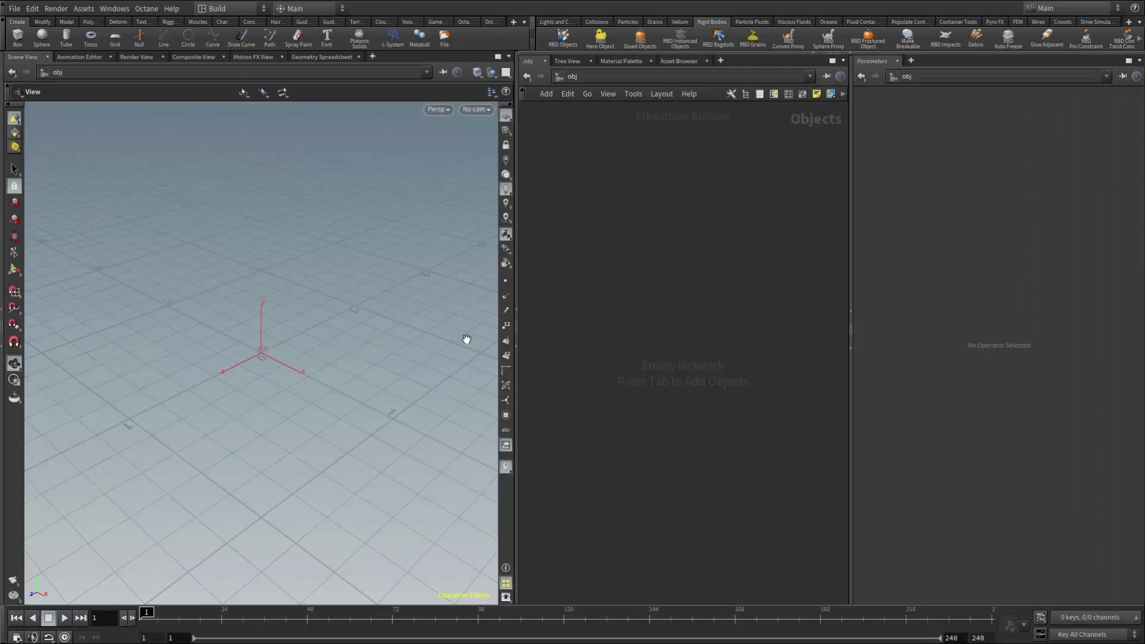
Save the scene as untitled.hip in the $JOB project folder, and save it once more
click(15, 10)
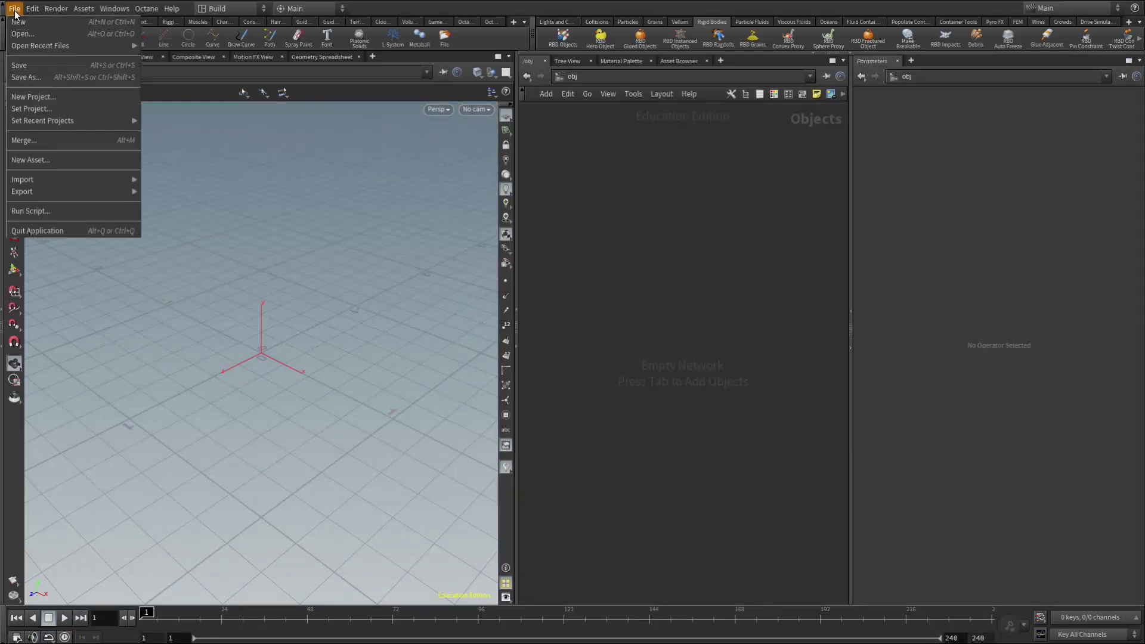
click(27, 77)
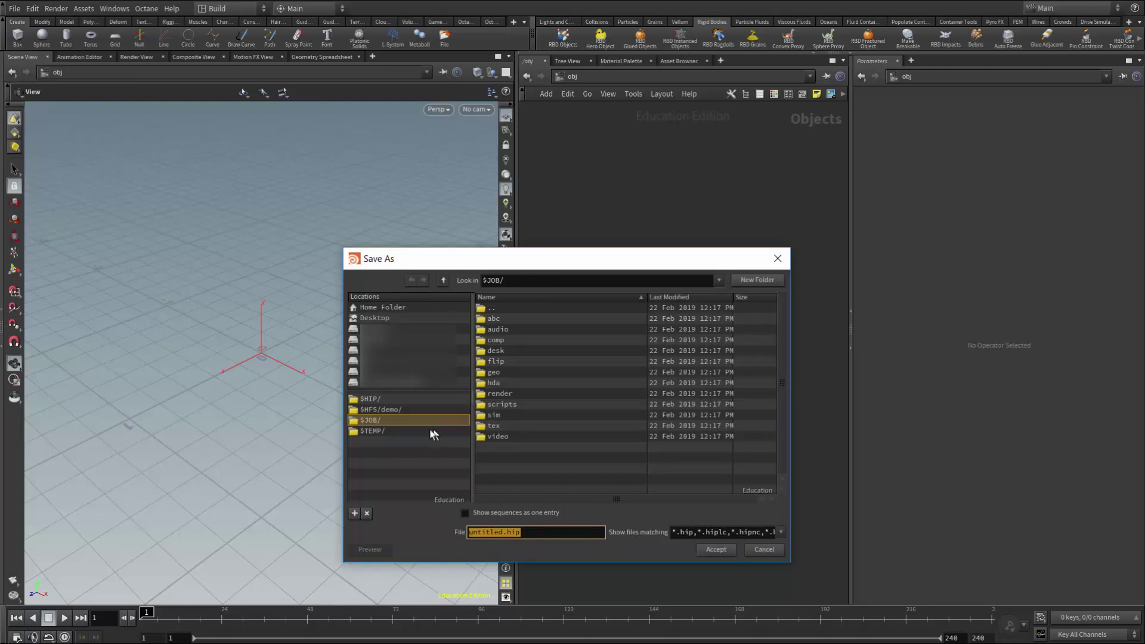
click(374, 419)
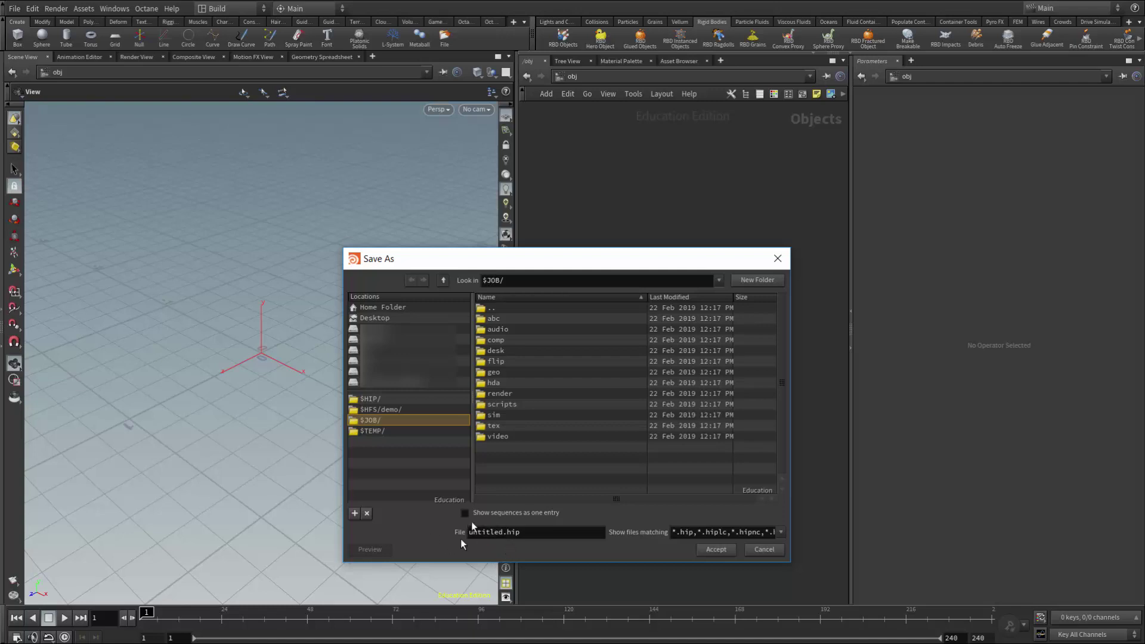
click(730, 550)
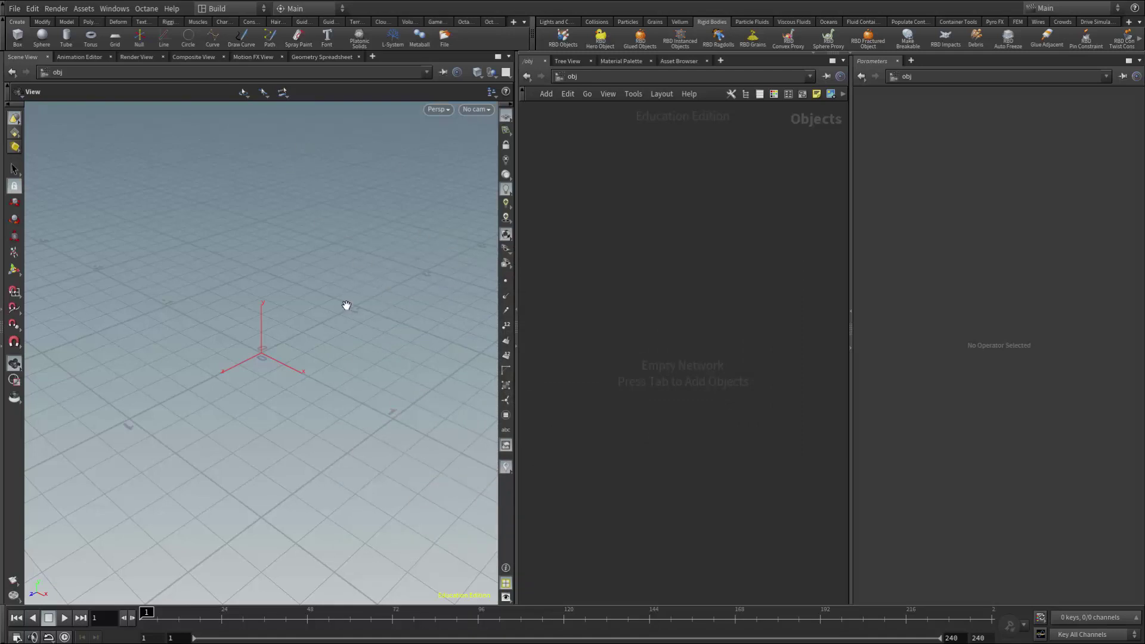
click(16, 9)
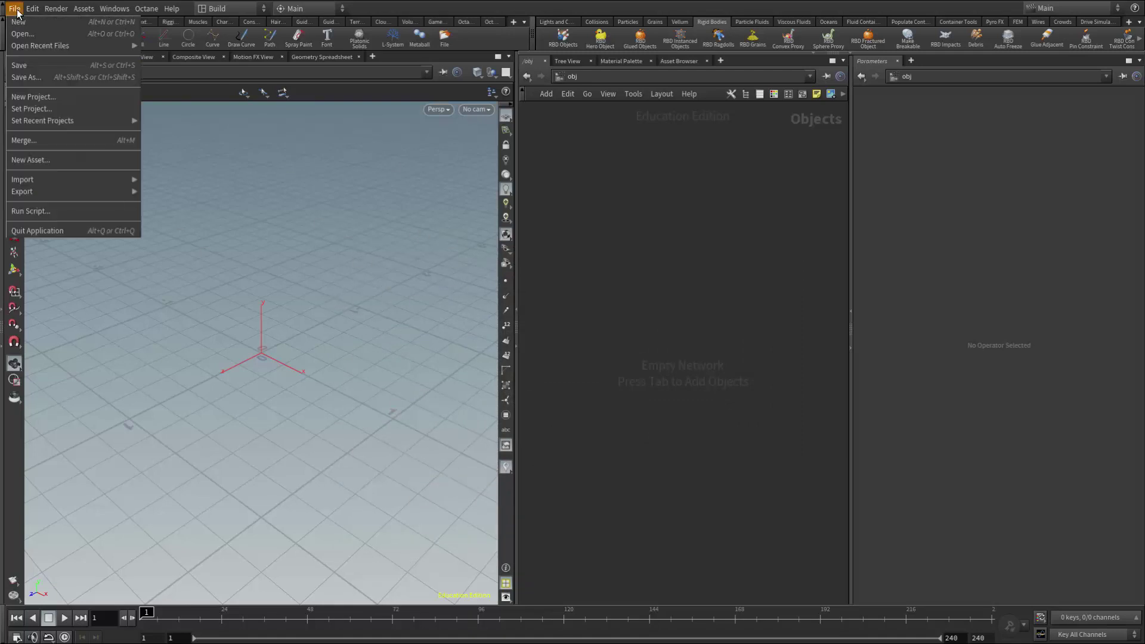
click(29, 65)
Compare the contents and full paths of the $JOB and $HIP locations in the Save As browser, without saving
click(15, 8)
click(29, 71)
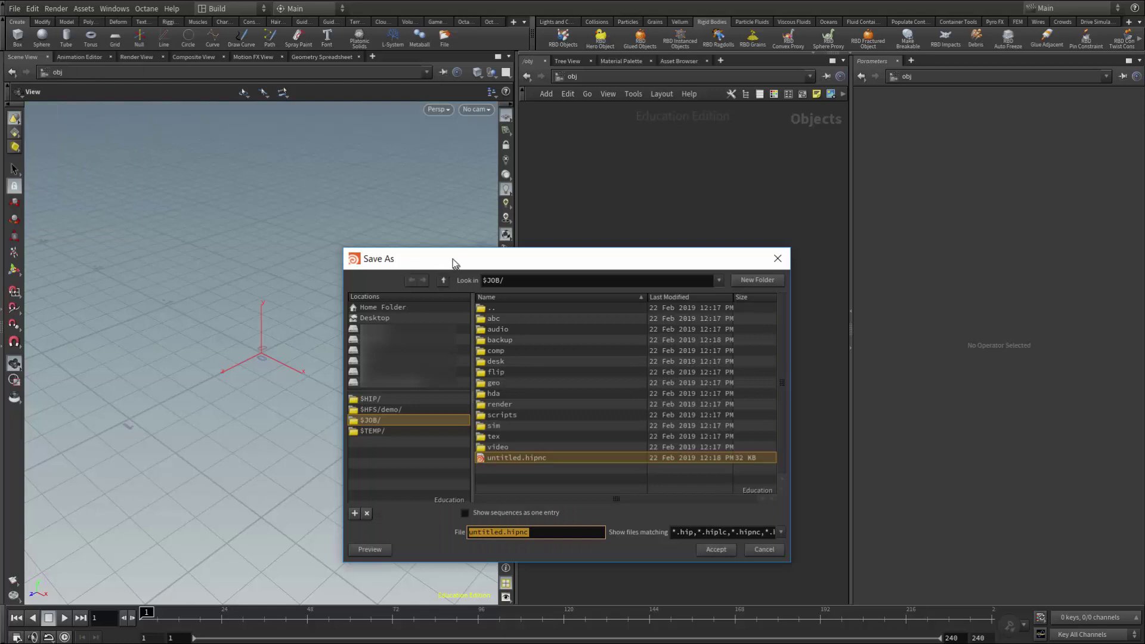
drag(452, 259, 418, 218)
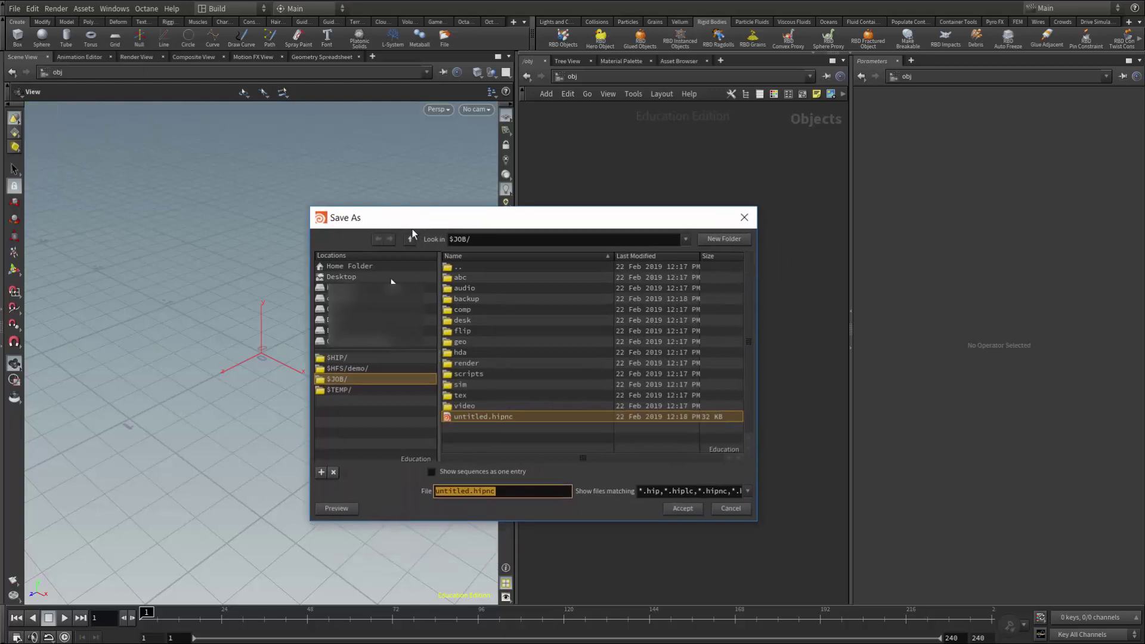
click(335, 379)
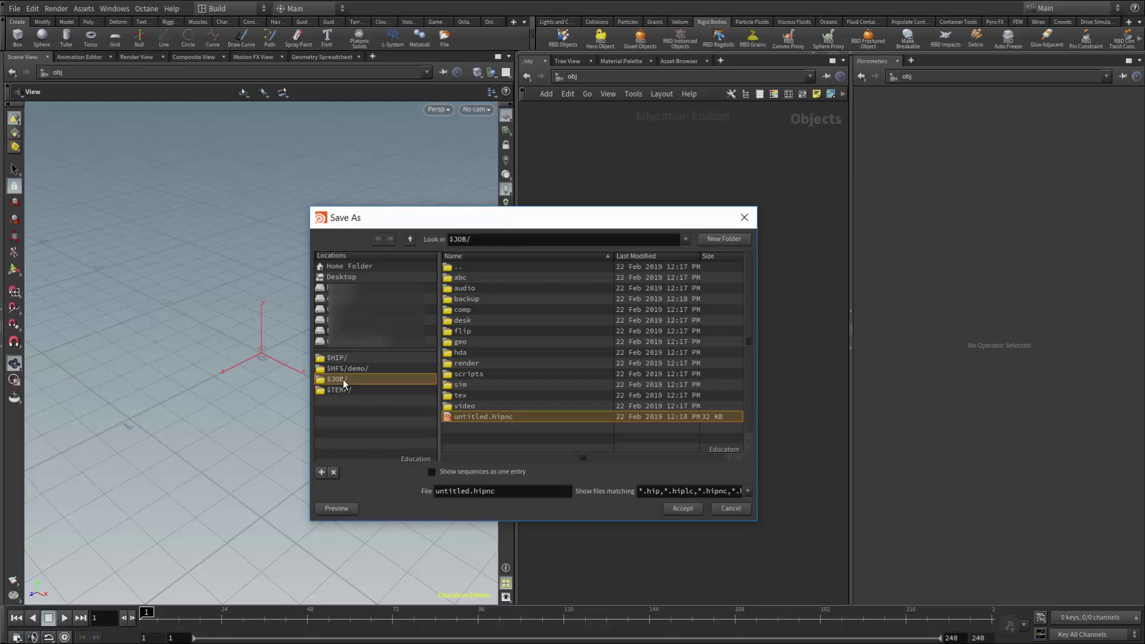
mouse_move(455, 239)
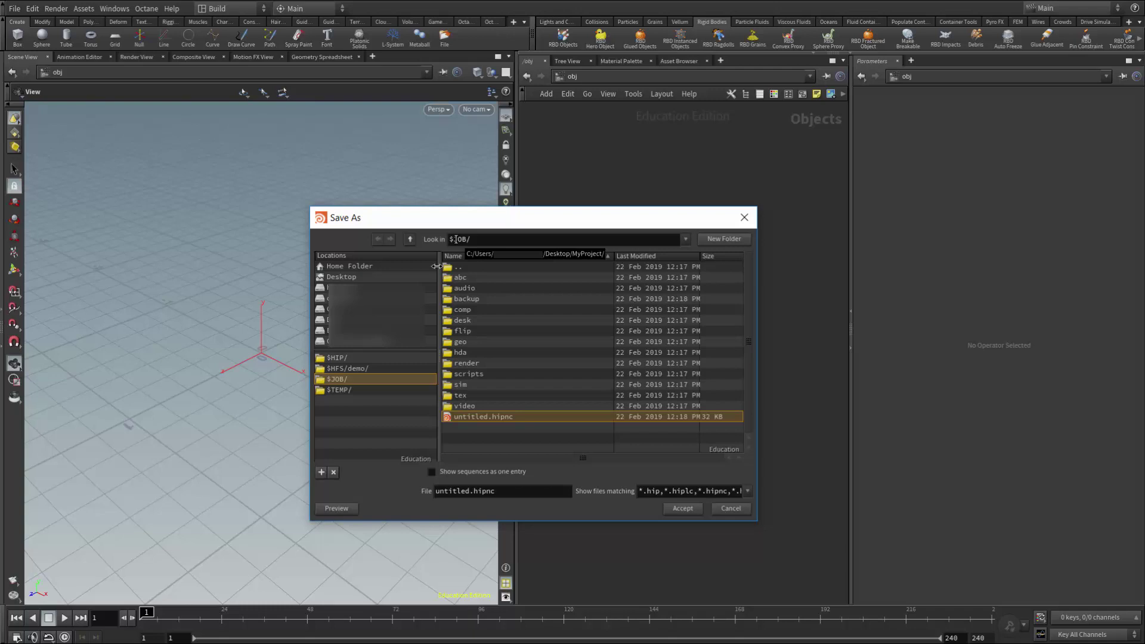
click(338, 357)
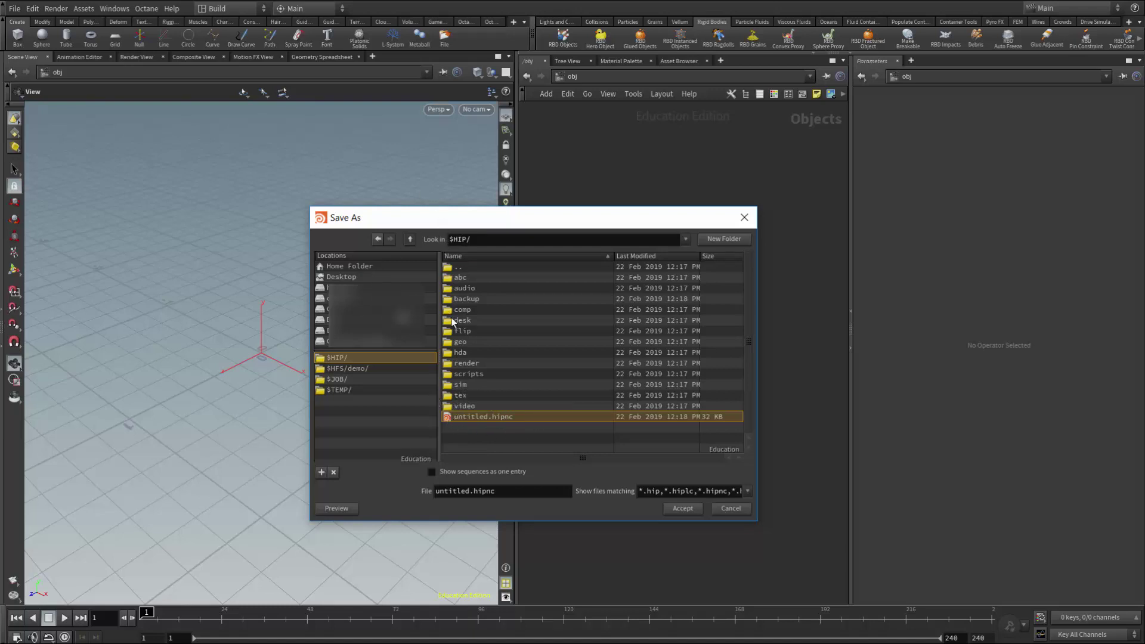
drag(446, 224, 422, 214)
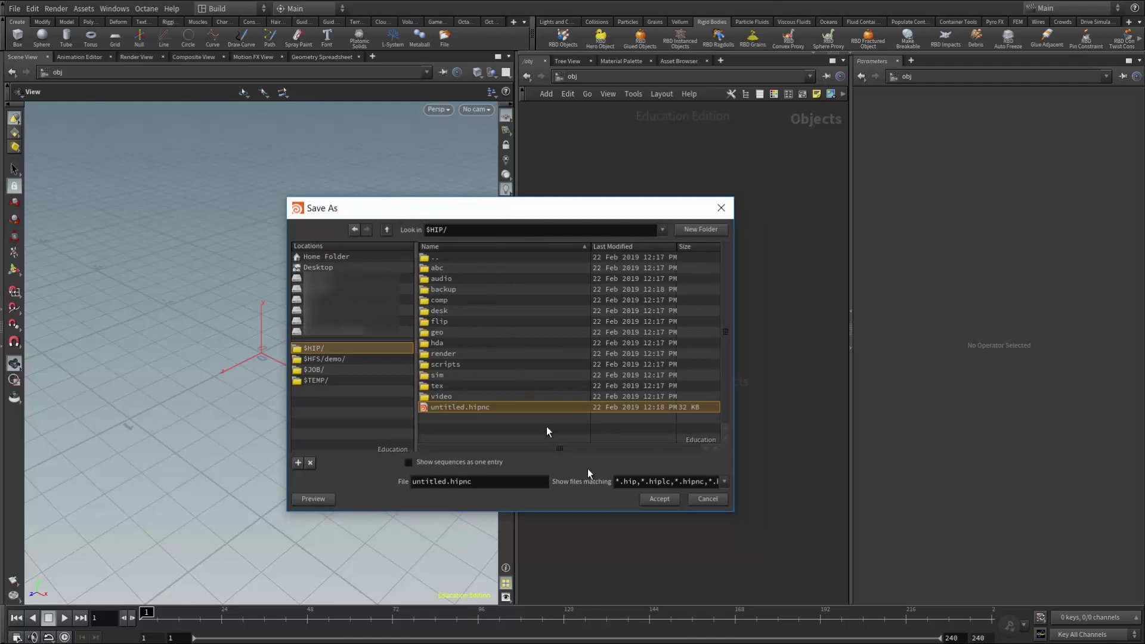
click(708, 498)
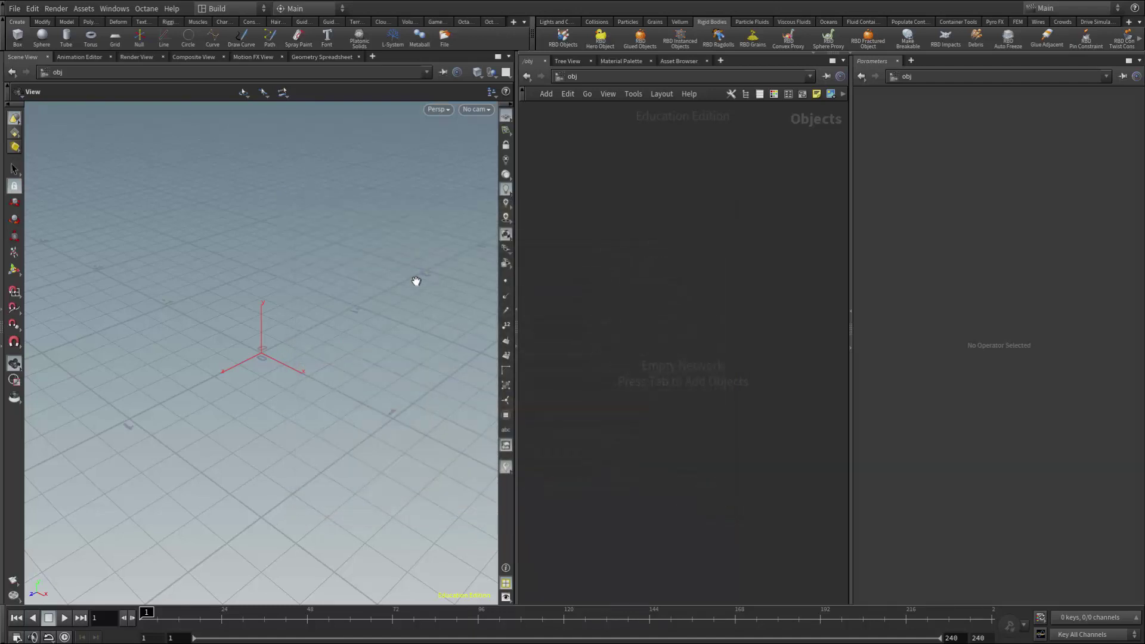